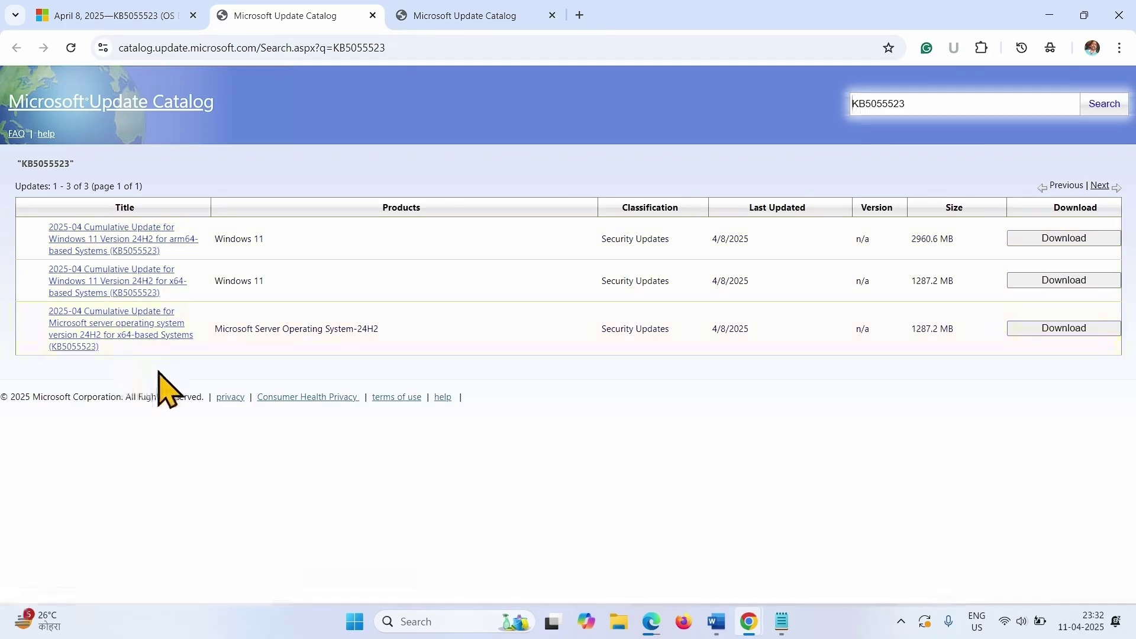
Step: Compare the Microsoft Update Catalog listings for 5055688 and KB5055523
left_click(522, 18)
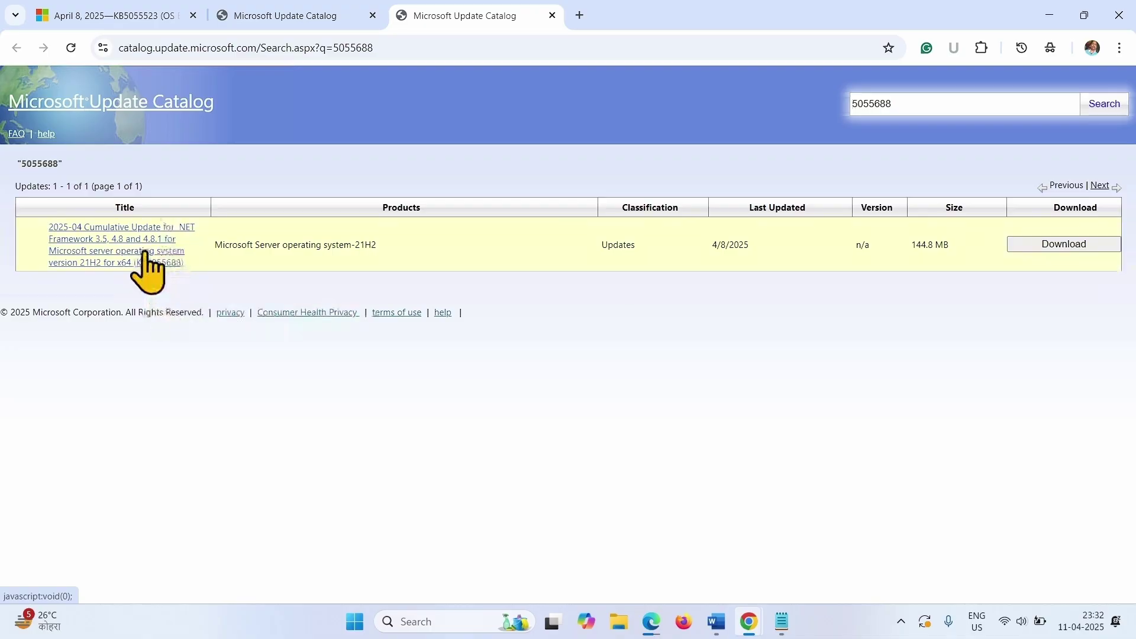
left_click(293, 18)
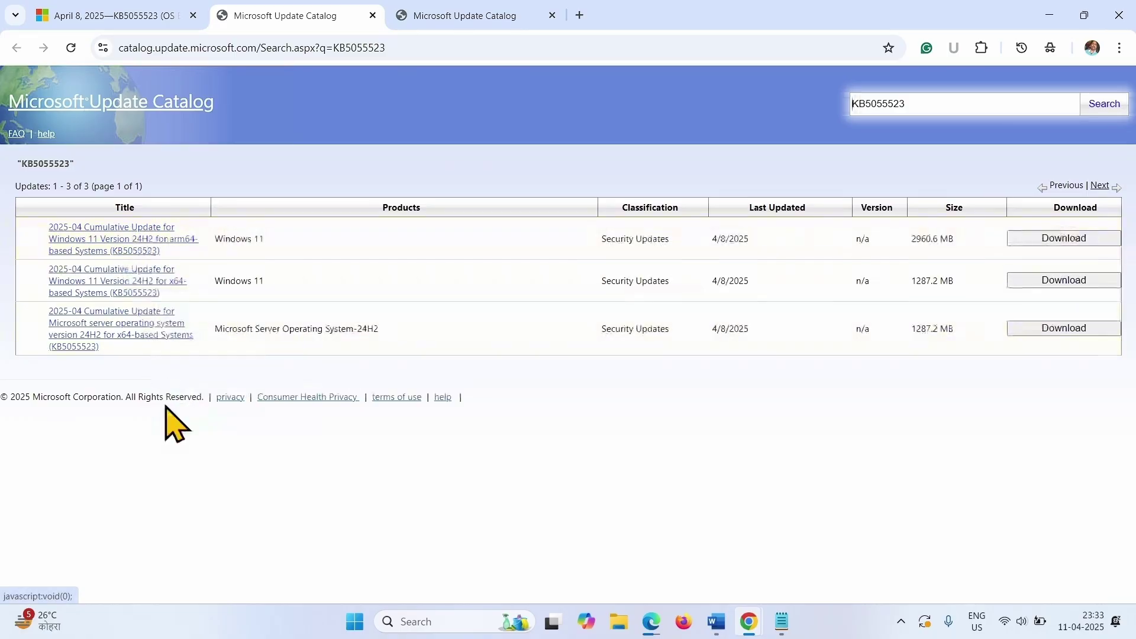
Step: Check the PC's system type and Windows version on the System About page in Settings, and close Settings
left_click(355, 622)
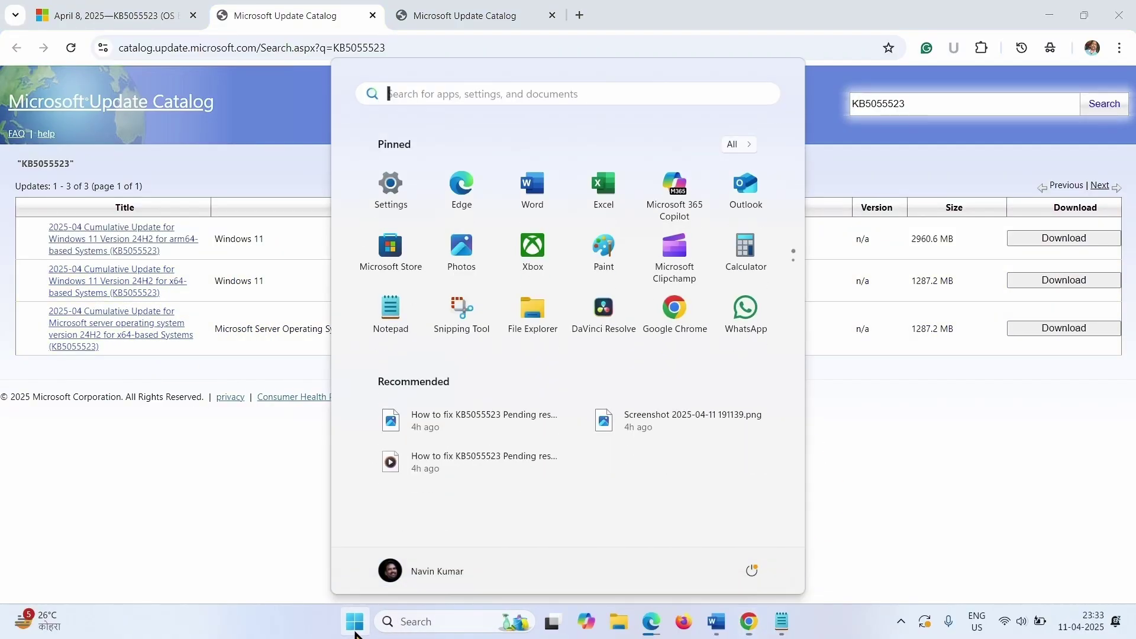
left_click(386, 186)
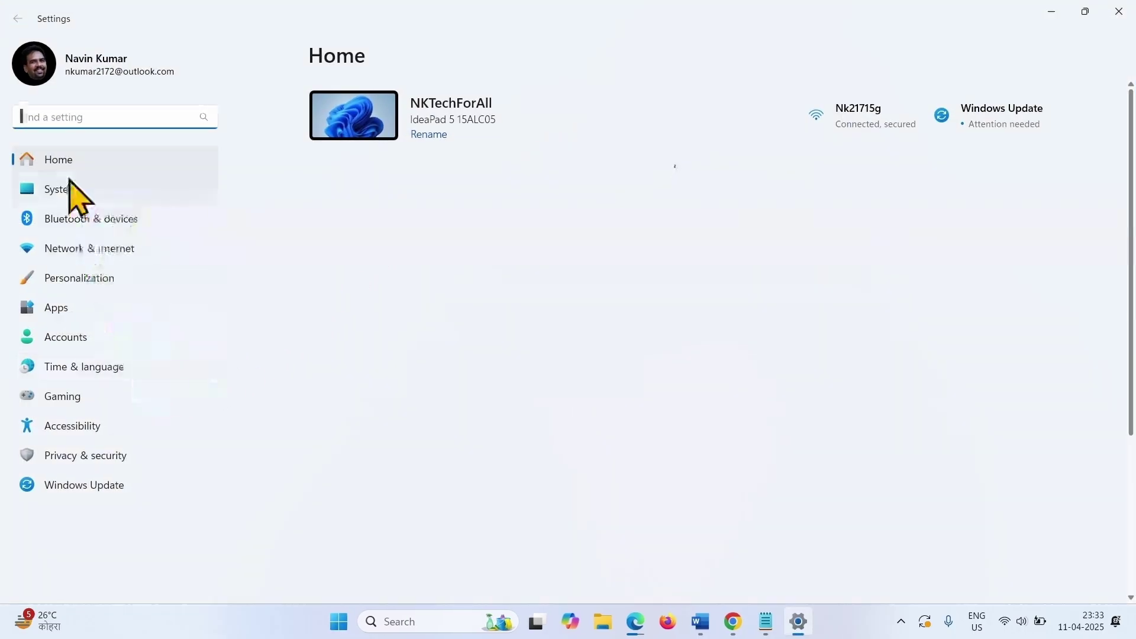
left_click(69, 183)
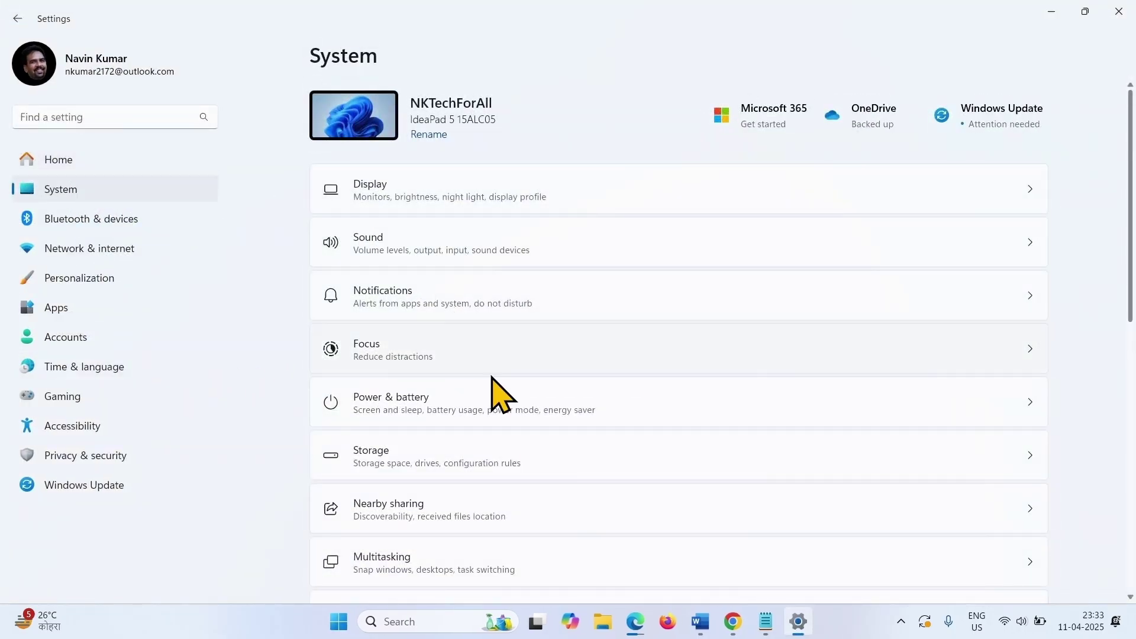
scroll(521, 426, "down", 10)
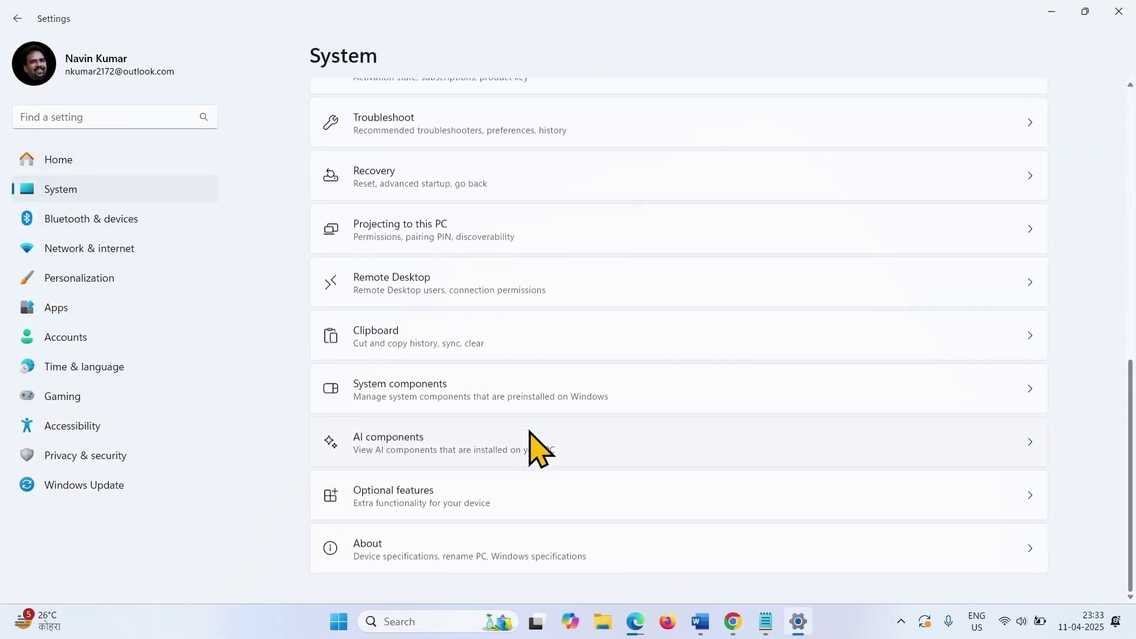
left_click(423, 550)
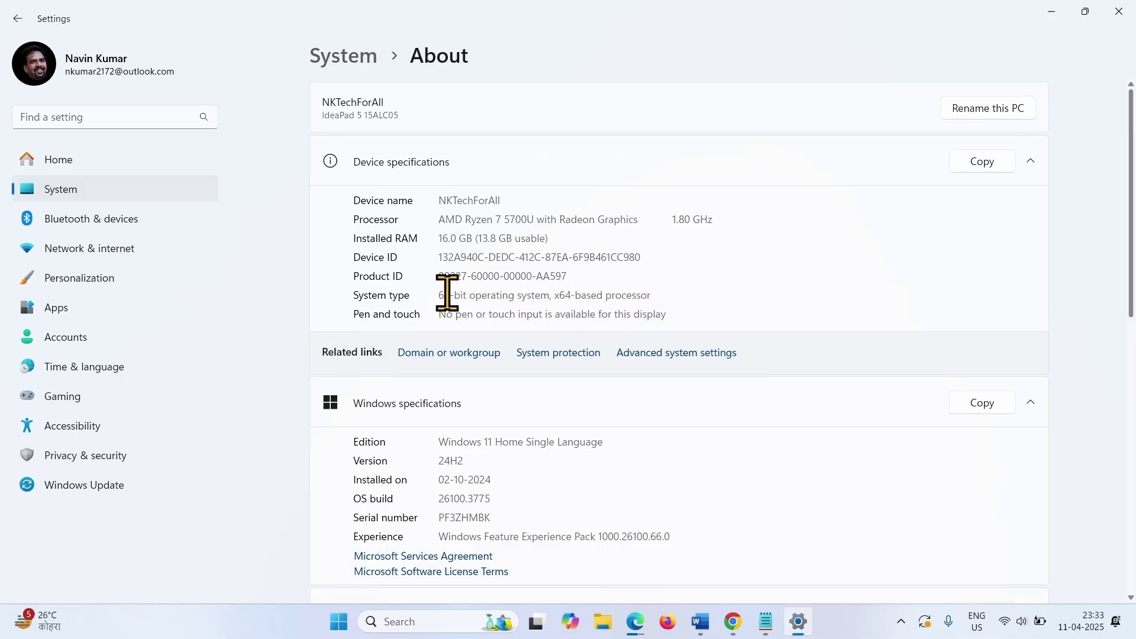
left_click(1119, 13)
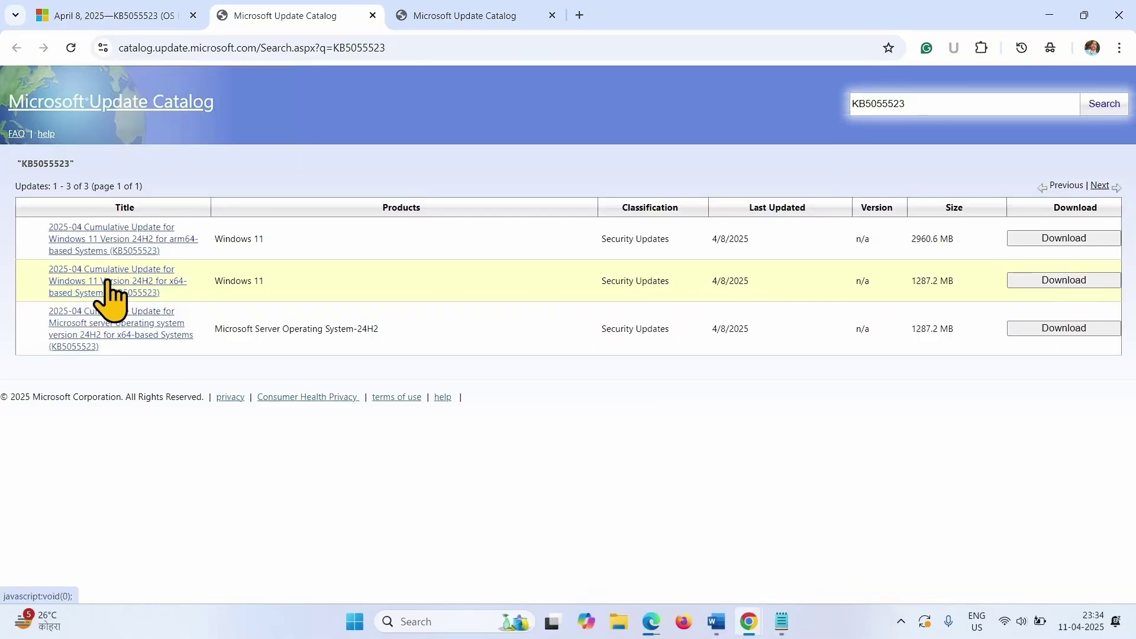
Step: Download the KB5055523 packages for Windows 11 Version 24H2 x64, and open the download for the KB5055688 .NET Framework update
left_click(1063, 281)
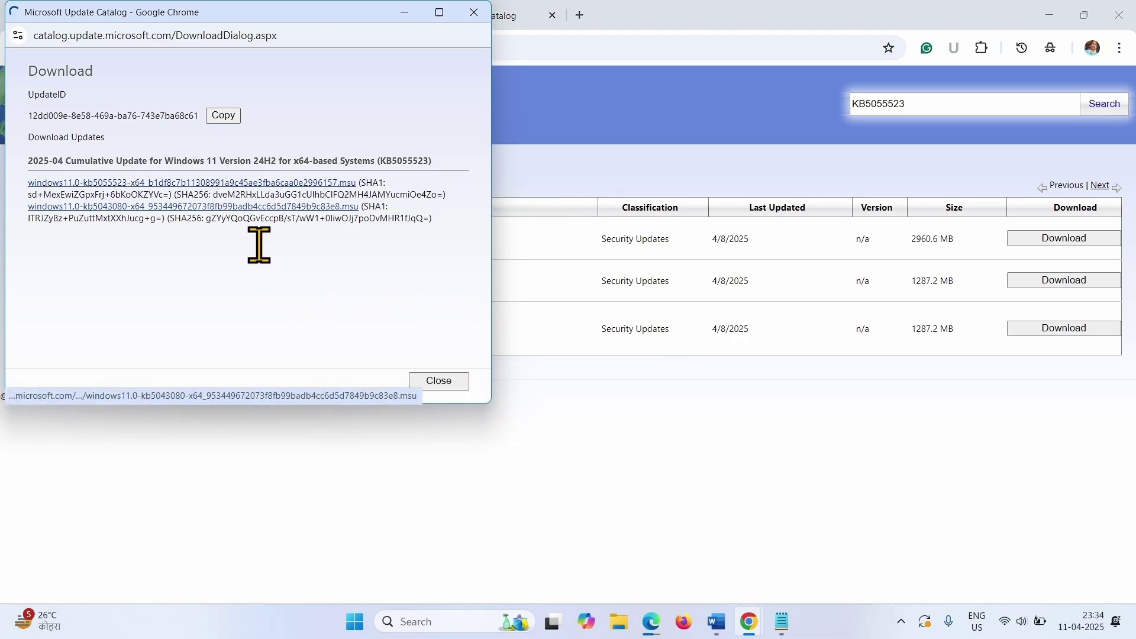
left_click(228, 207)
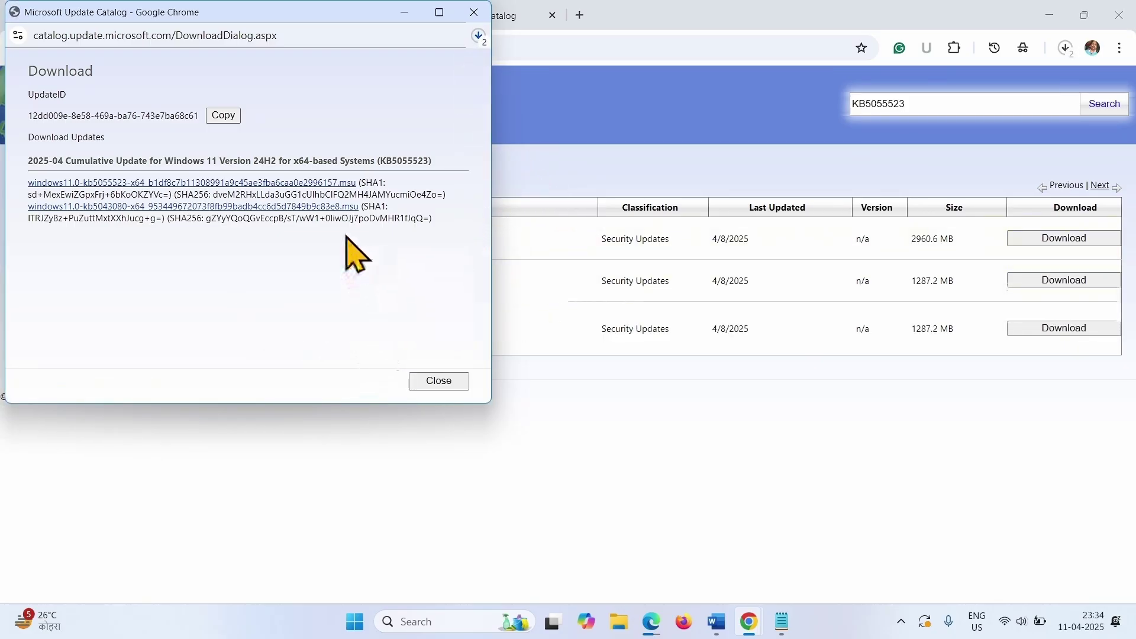
left_click(470, 10)
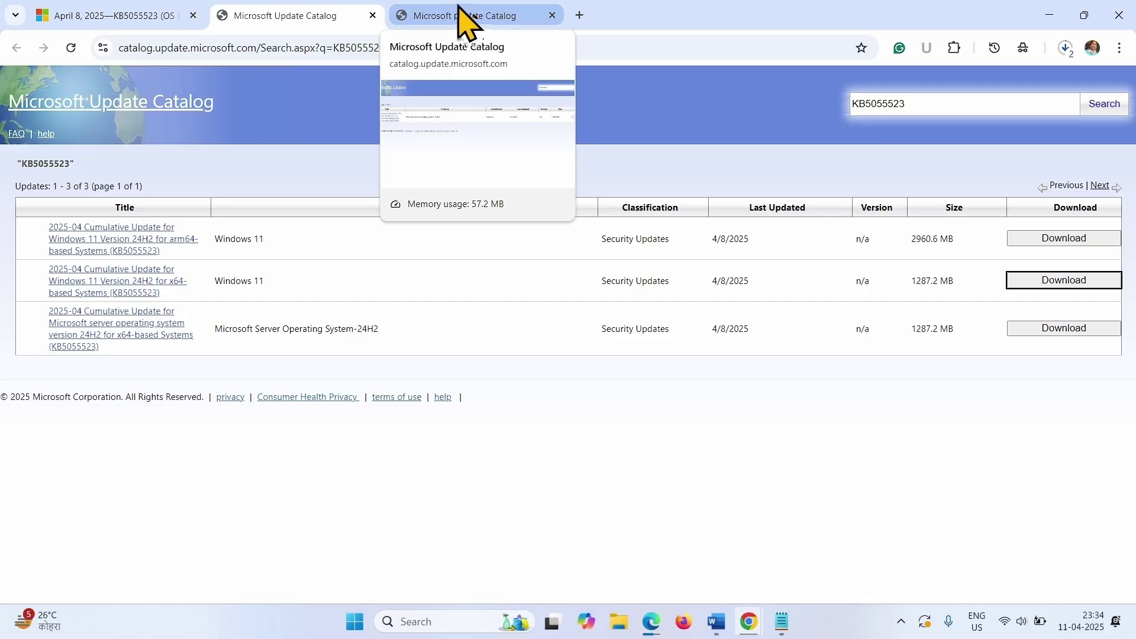
left_click(486, 17)
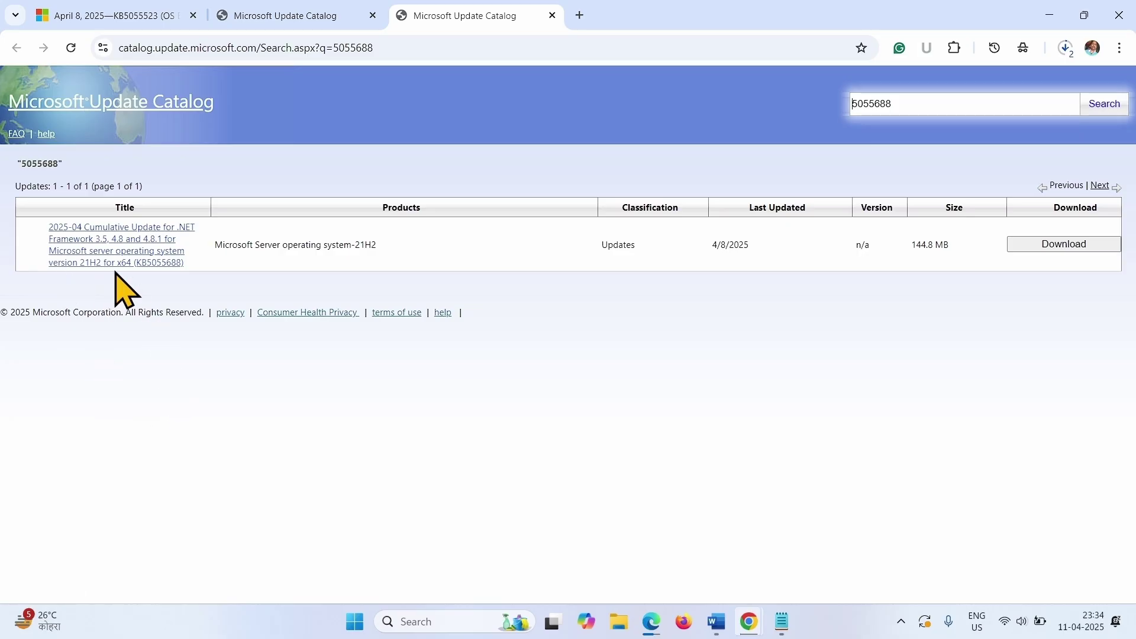
left_click(1032, 245)
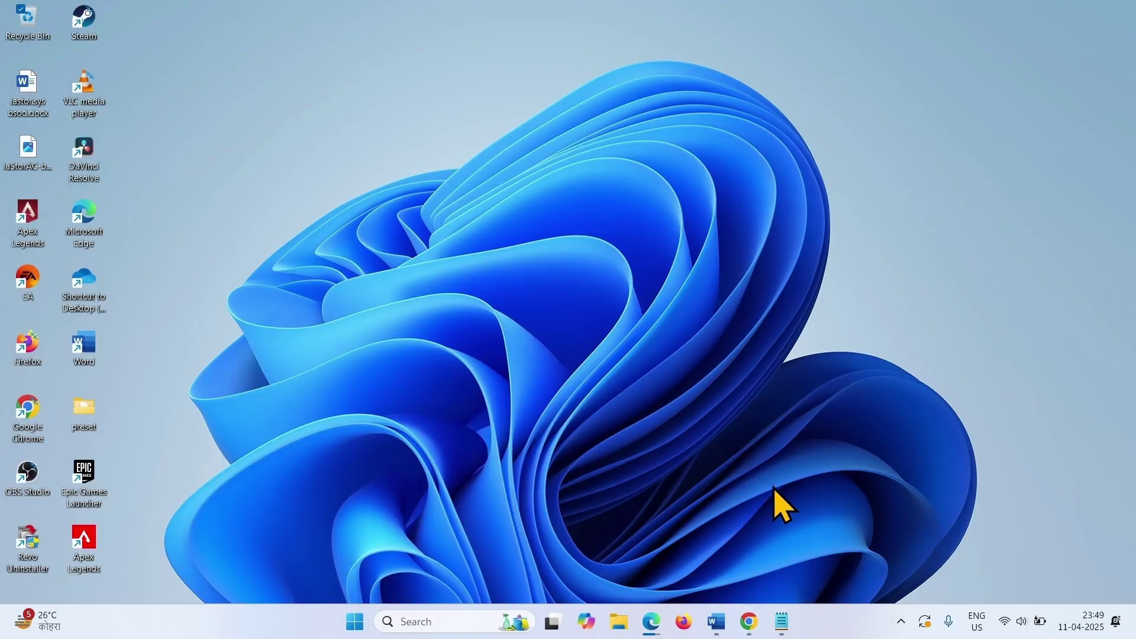
Step: Try to install the downloaded windows11.0-kb5055523-x64 package from the Downloads folder, and close the installer and the folder window
left_click(619, 624)
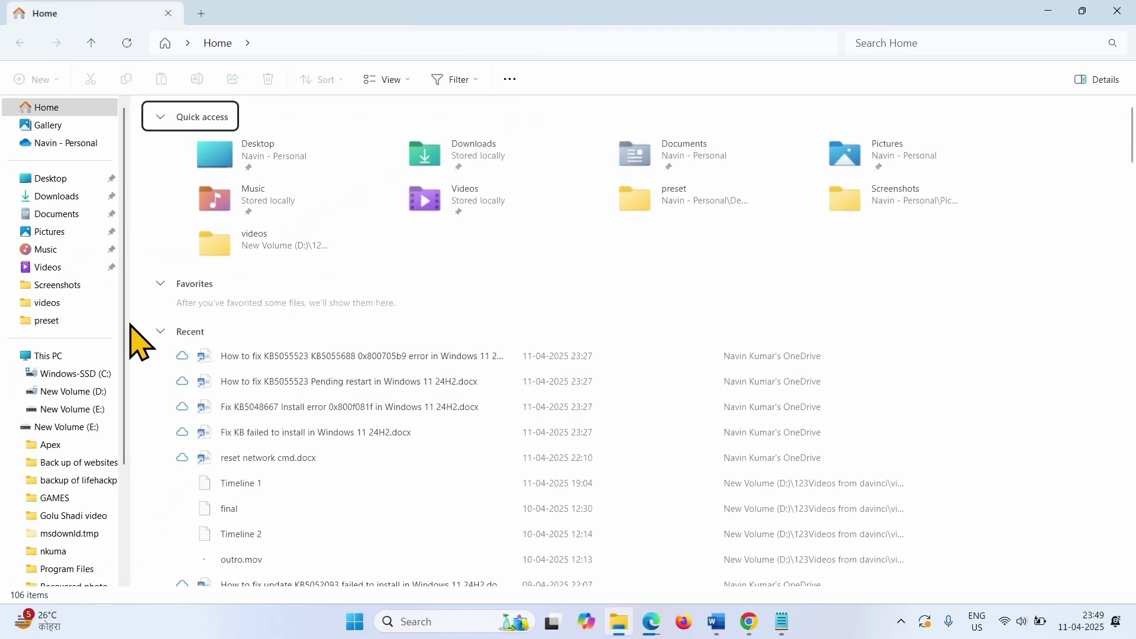
left_click(62, 200)
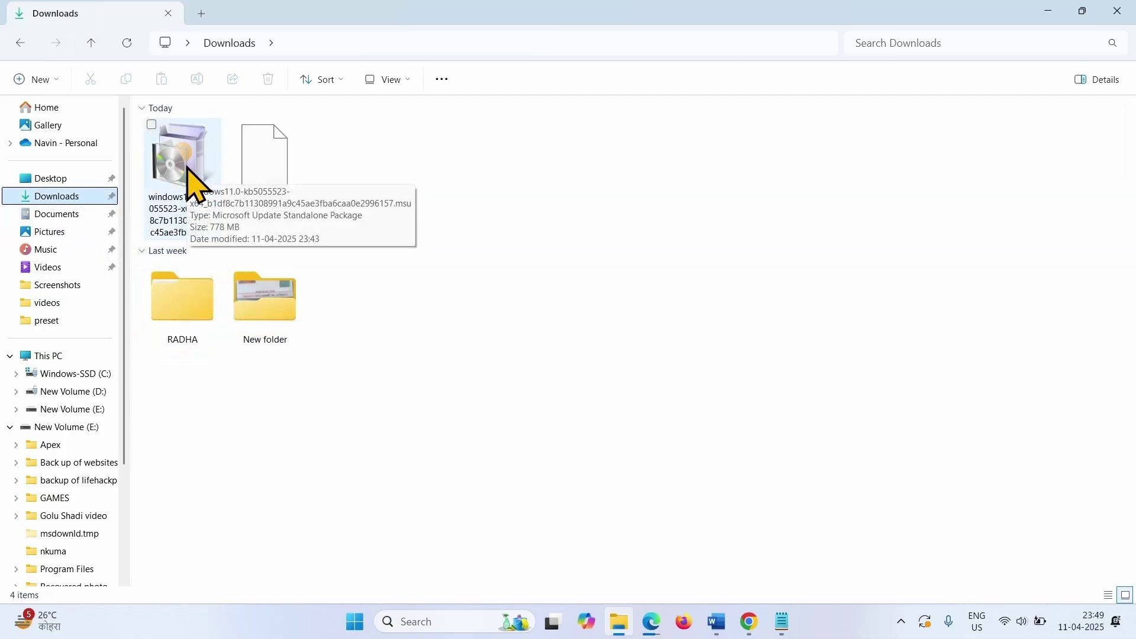
right_click(187, 168)
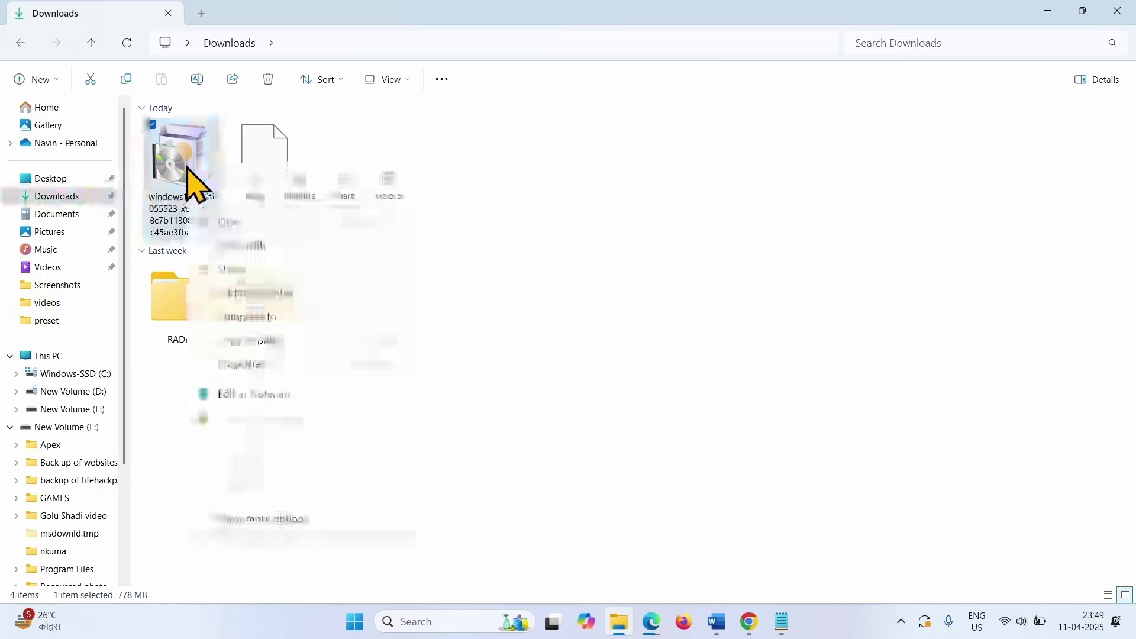
left_click(234, 222)
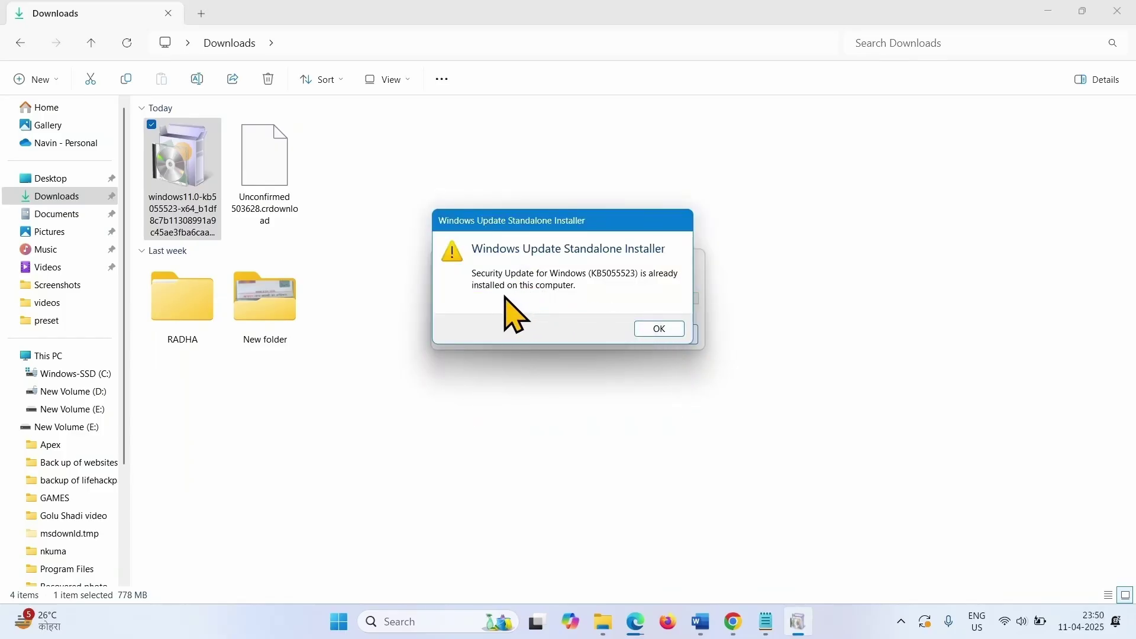
left_click(658, 330)
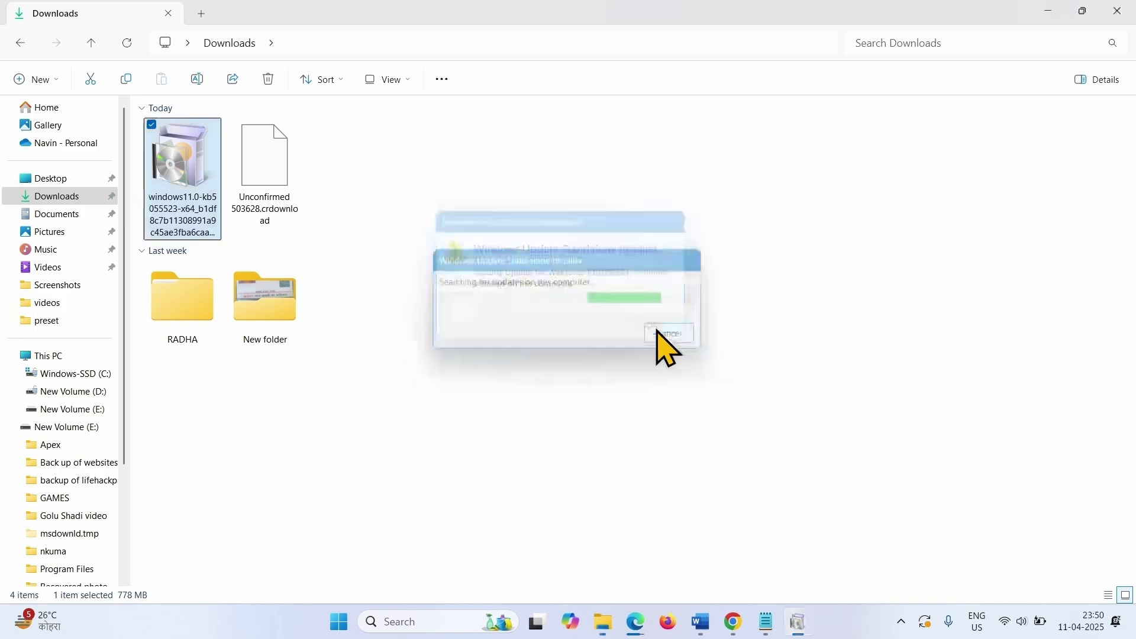
left_click(1131, 12)
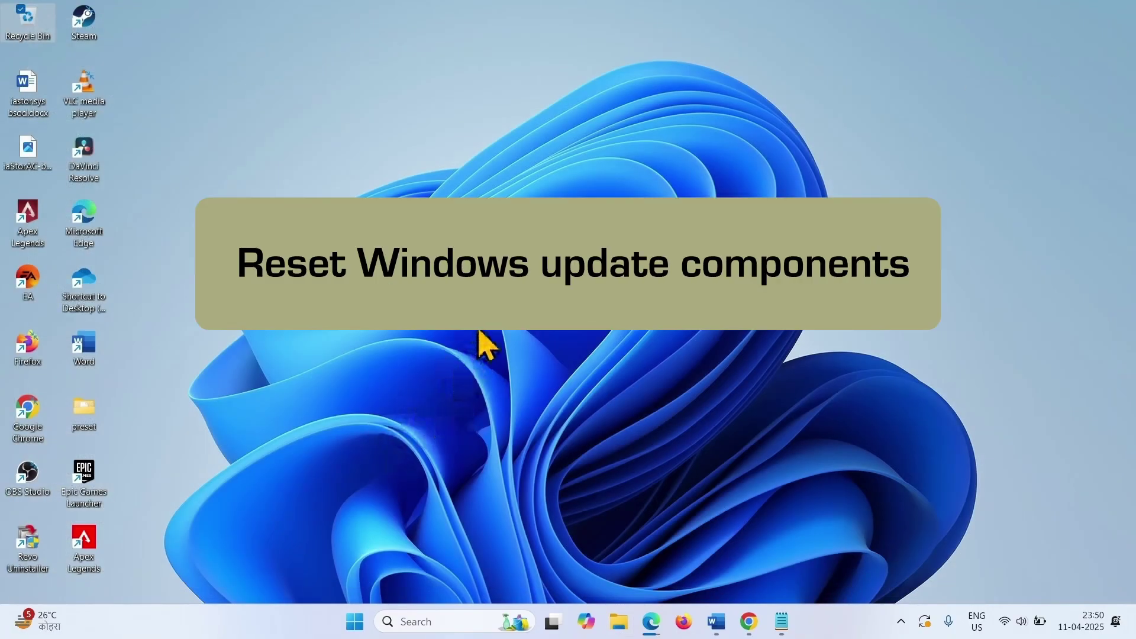
Step: Copy the howtoconnect_windows_update_reset.zip download link from the open Notepad notes
left_click(778, 620)
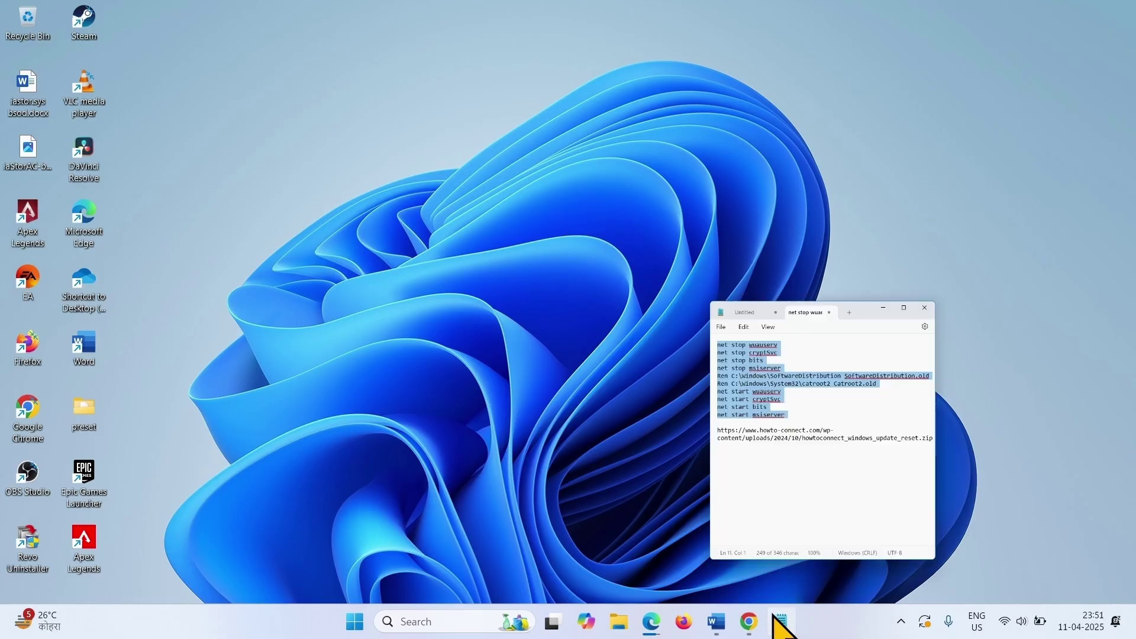
left_click(805, 287)
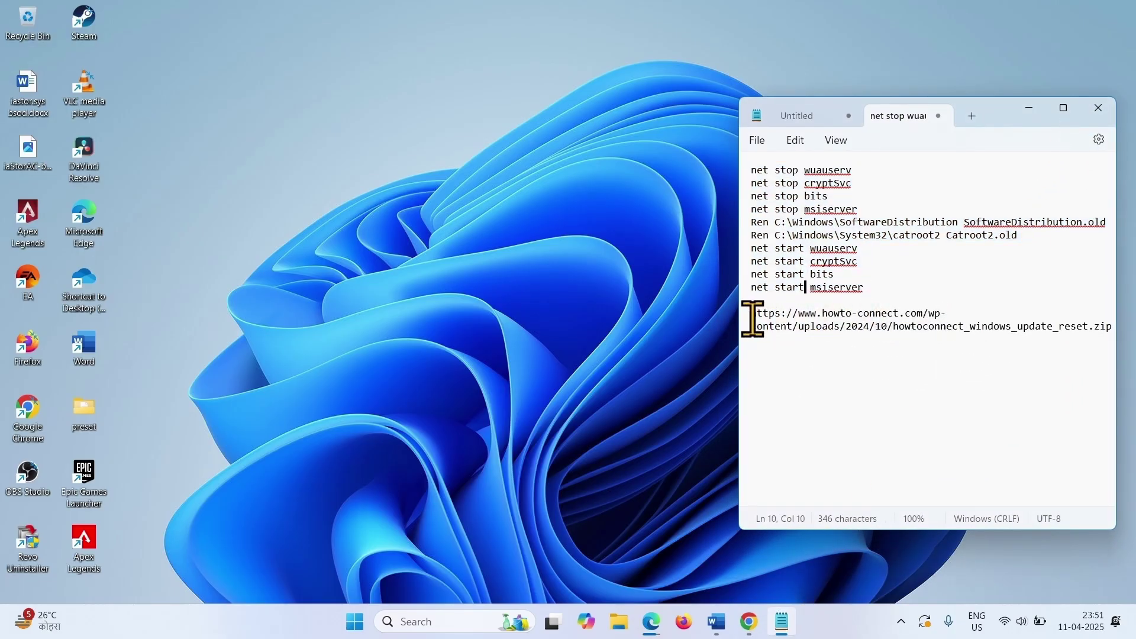
left_click_drag(752, 318, 1124, 324)
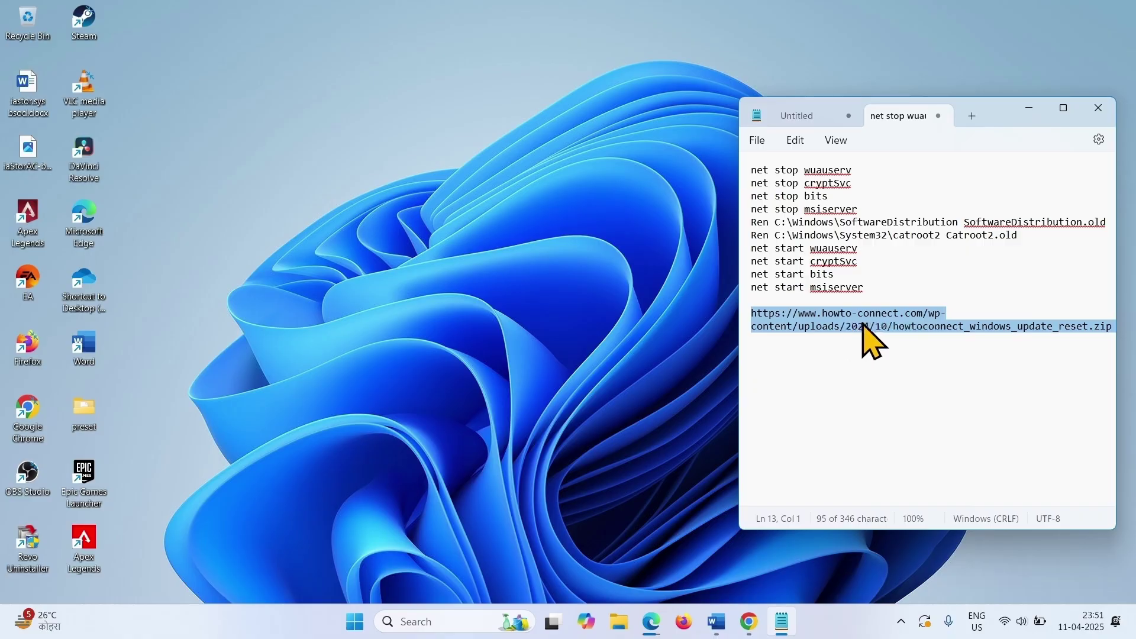
right_click(876, 333)
left_click(901, 395)
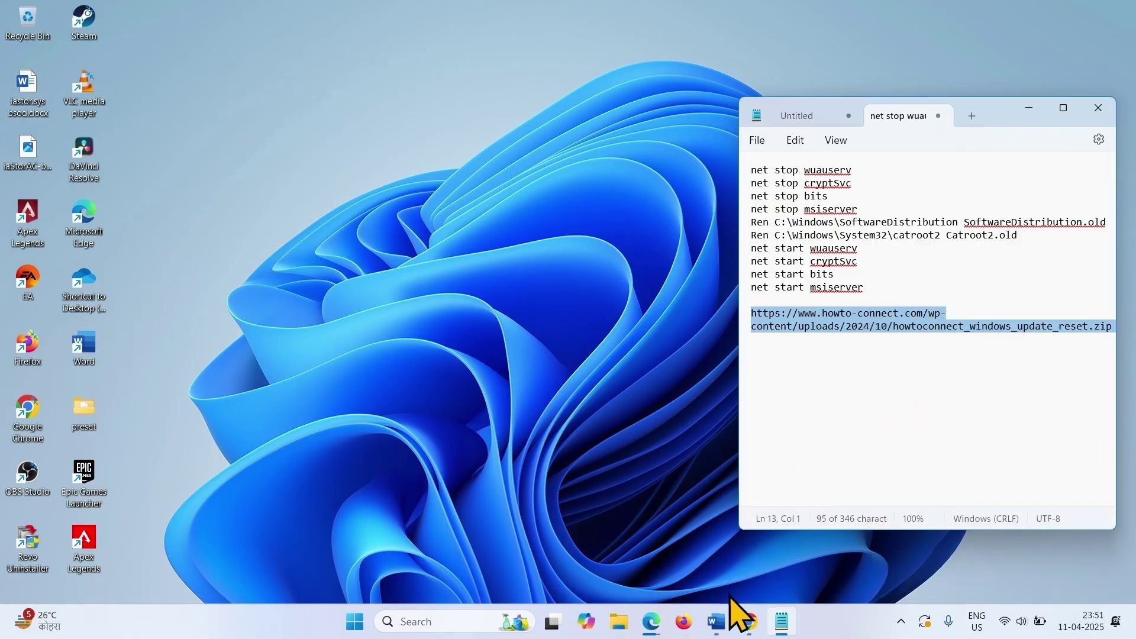
Step: Switch to the Chrome window with the Update Catalog and download howtoconnect_windows_update_reset.zip from the copied link in a new tab
mouse_move(740, 616)
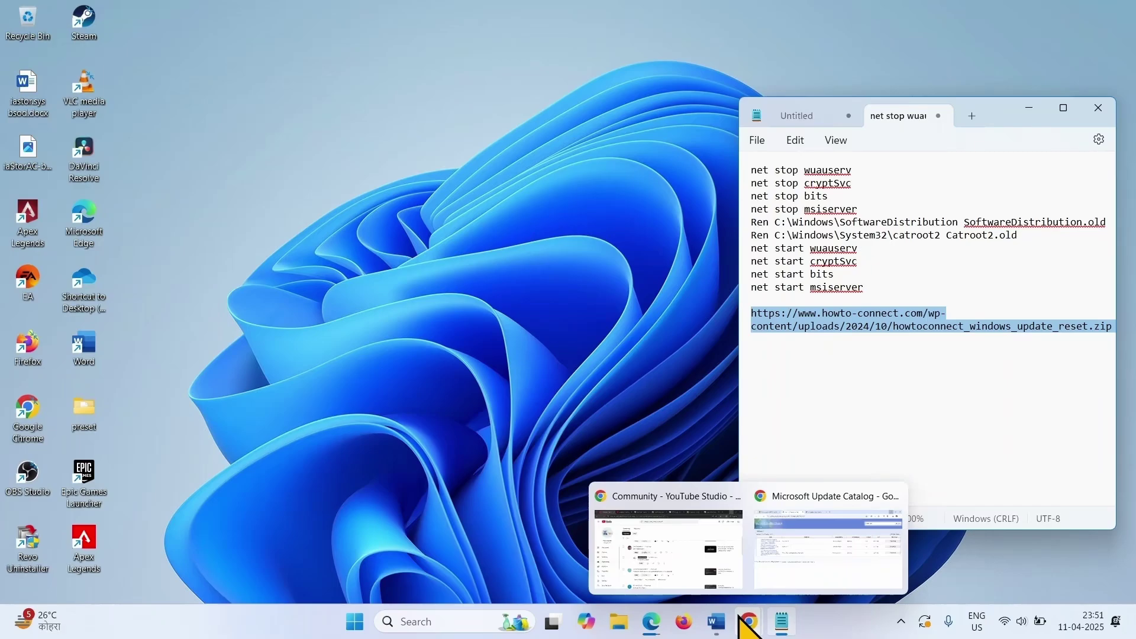
left_click(804, 562)
left_click(575, 18)
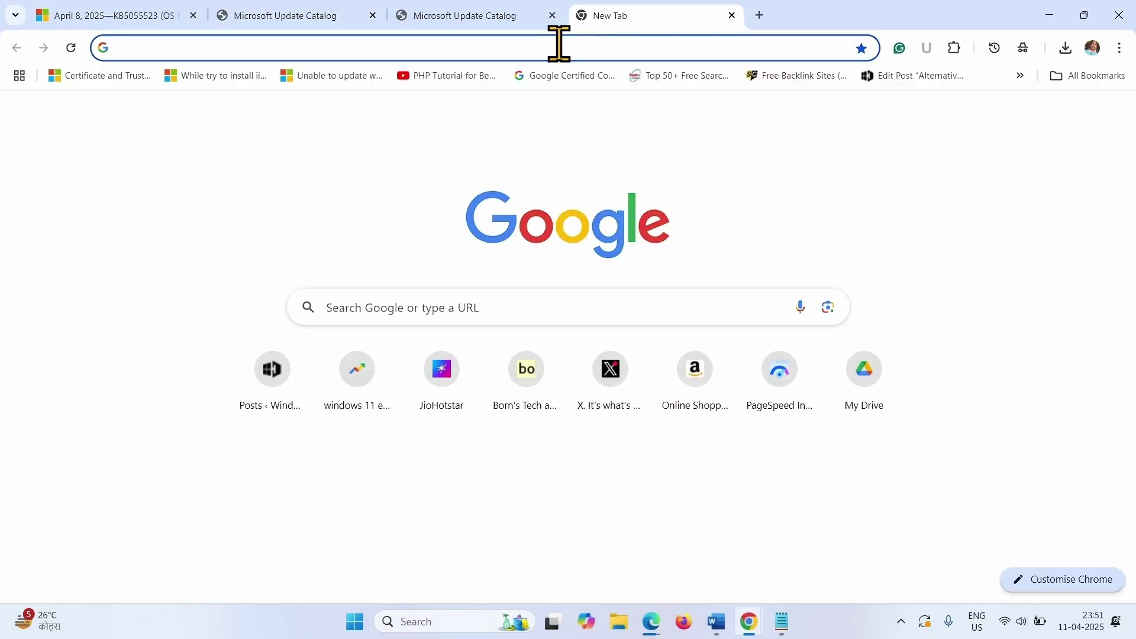
right_click(559, 47)
left_click(613, 192)
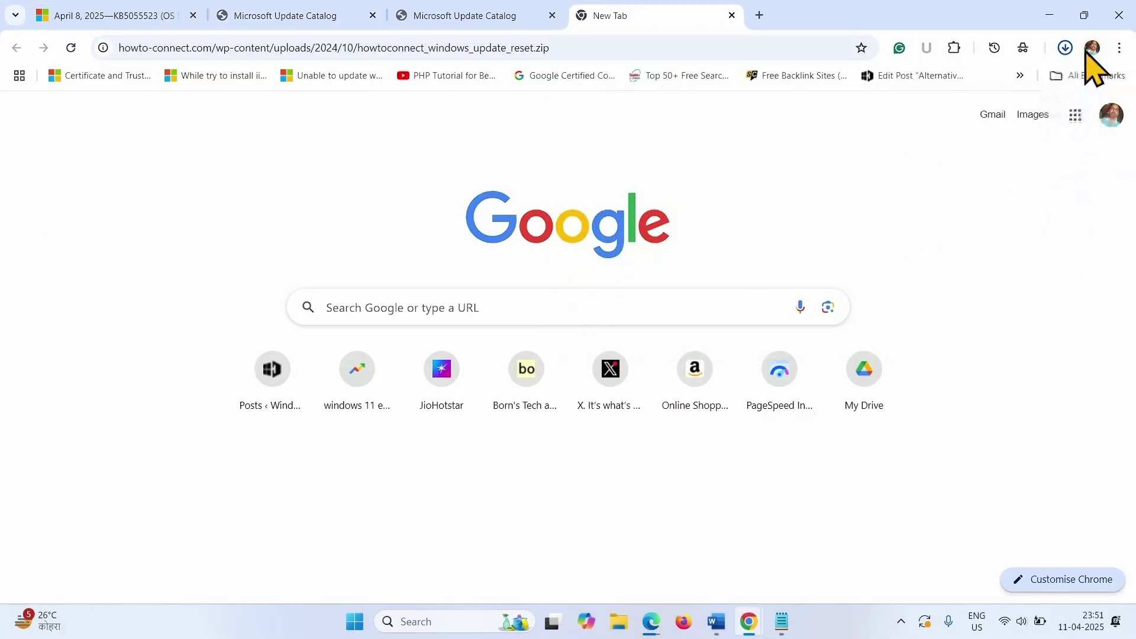
Step: Show the downloaded howtoconnect_windows_update_reset.zip in its folder and extract it to the suggested destination
left_click(1065, 48)
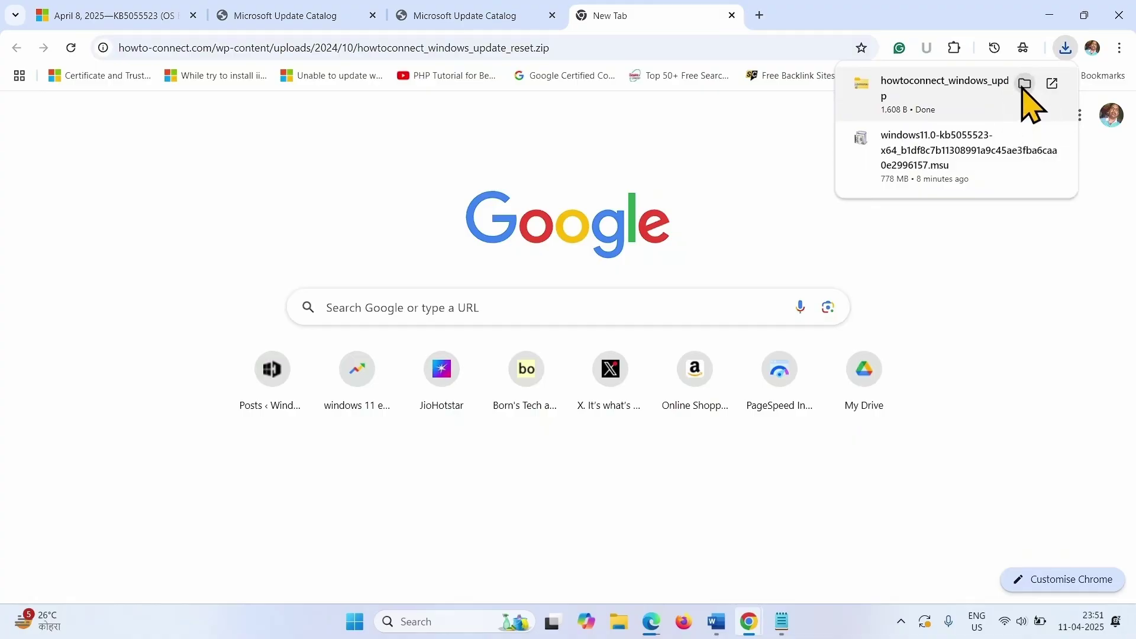
left_click(1025, 83)
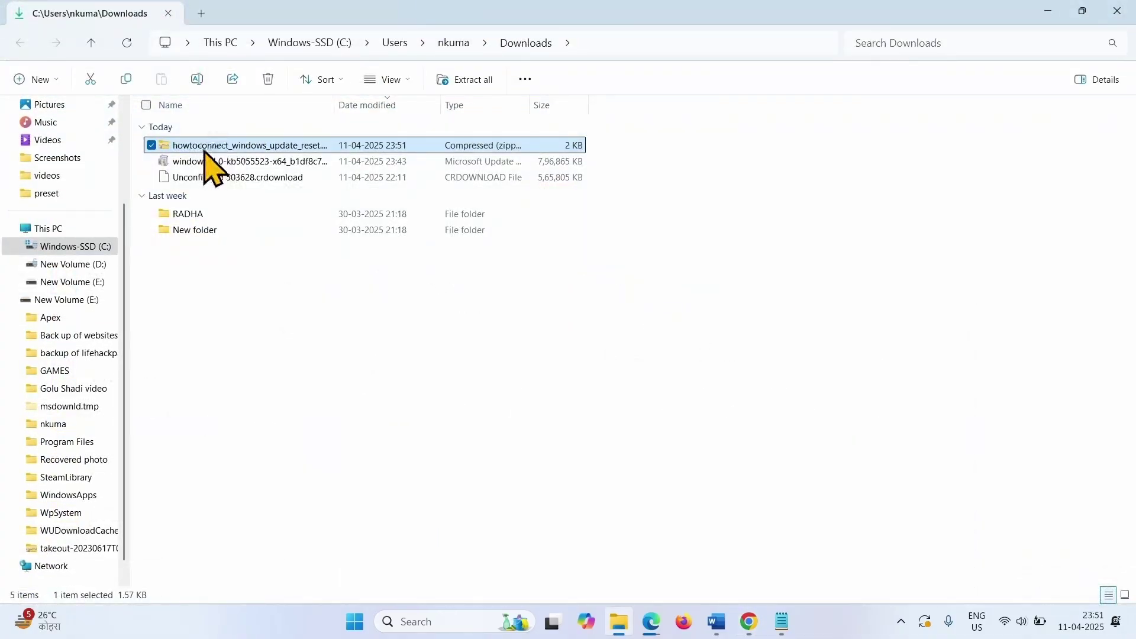
left_click(474, 81)
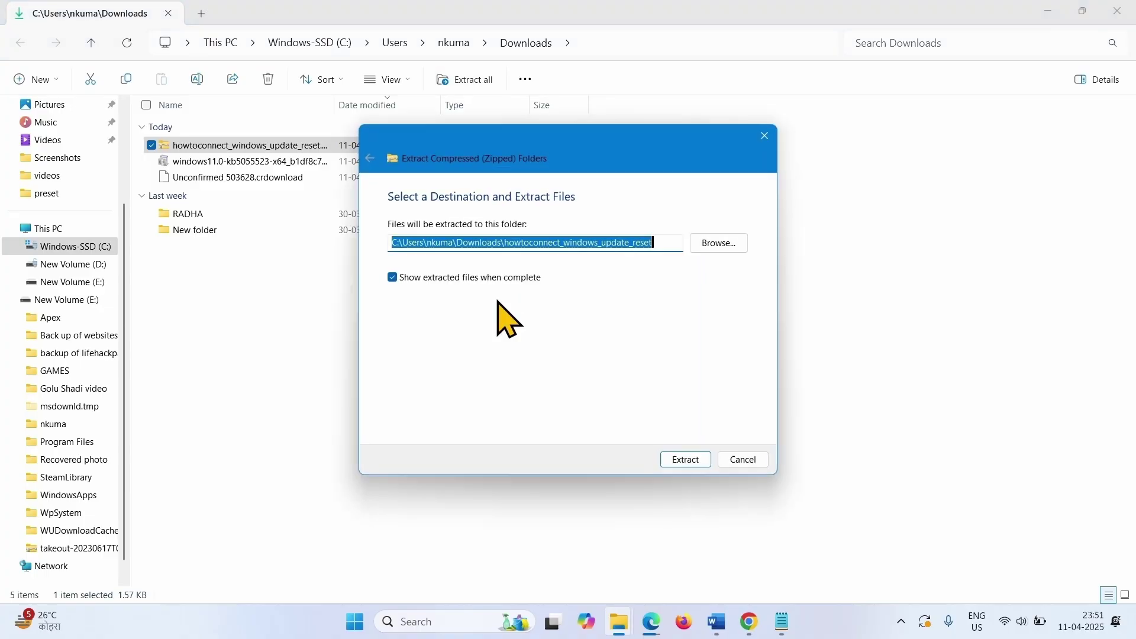
left_click(687, 460)
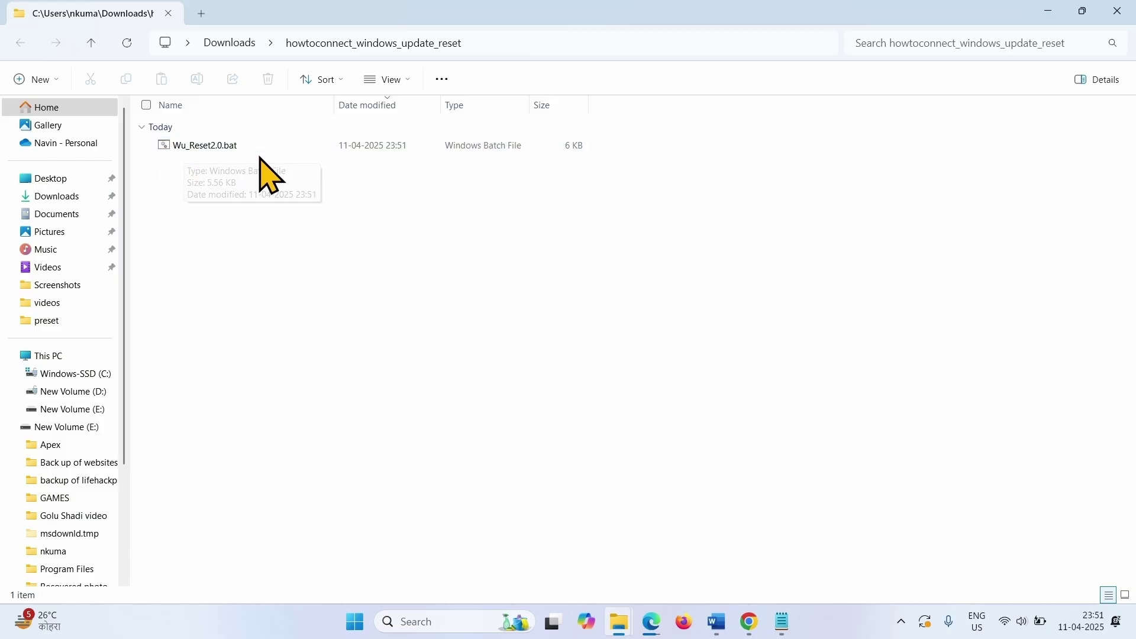
Step: Run Wu_Reset2.0.bat as administrator, approve it, and continue through the script's prompts to reset the Windows Update components
left_click(208, 146)
right_click(208, 146)
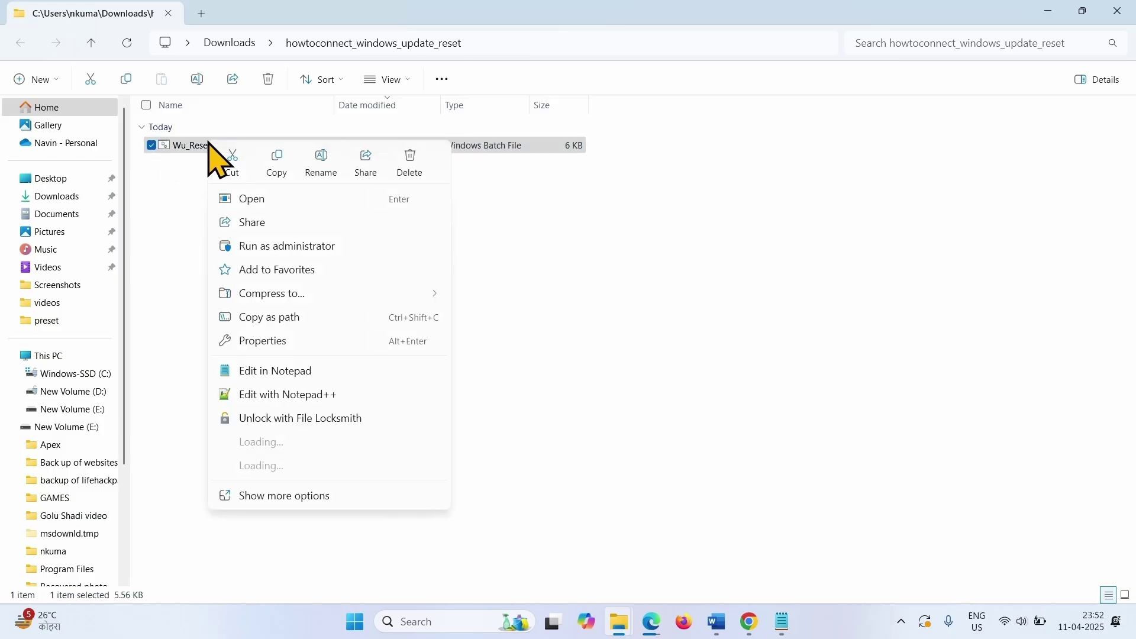
left_click(297, 248)
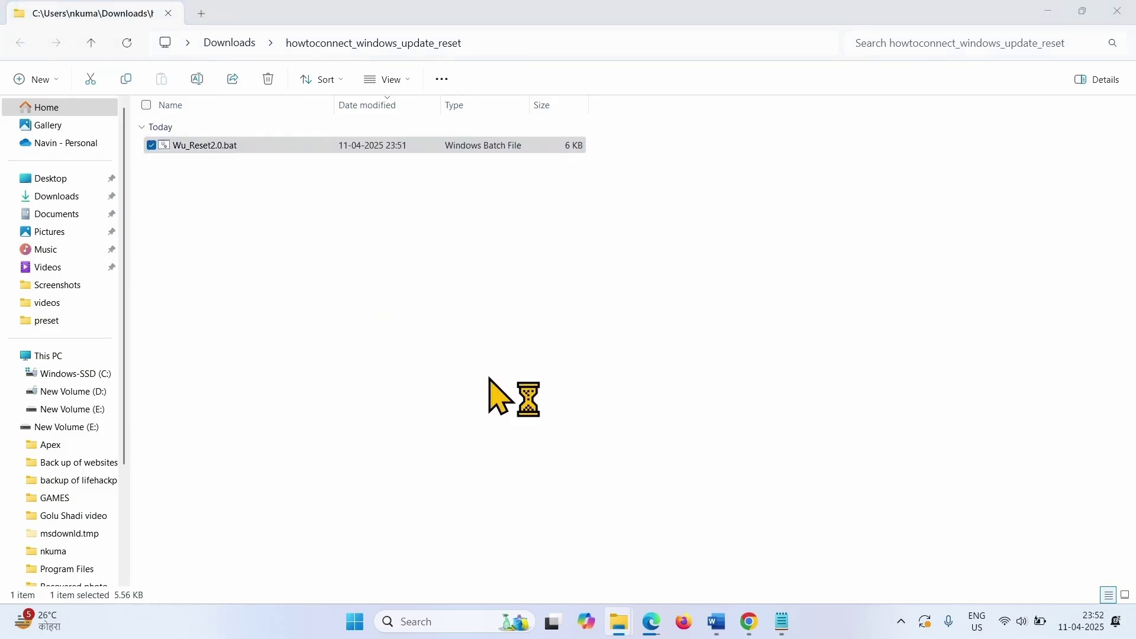
left_click(488, 458)
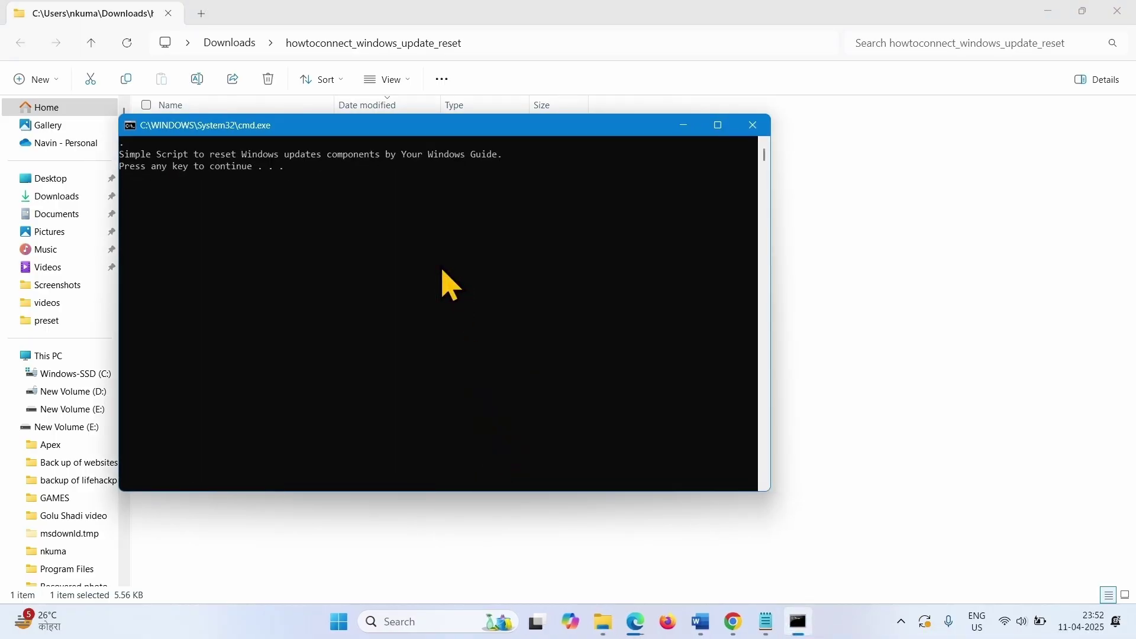
key("Return")
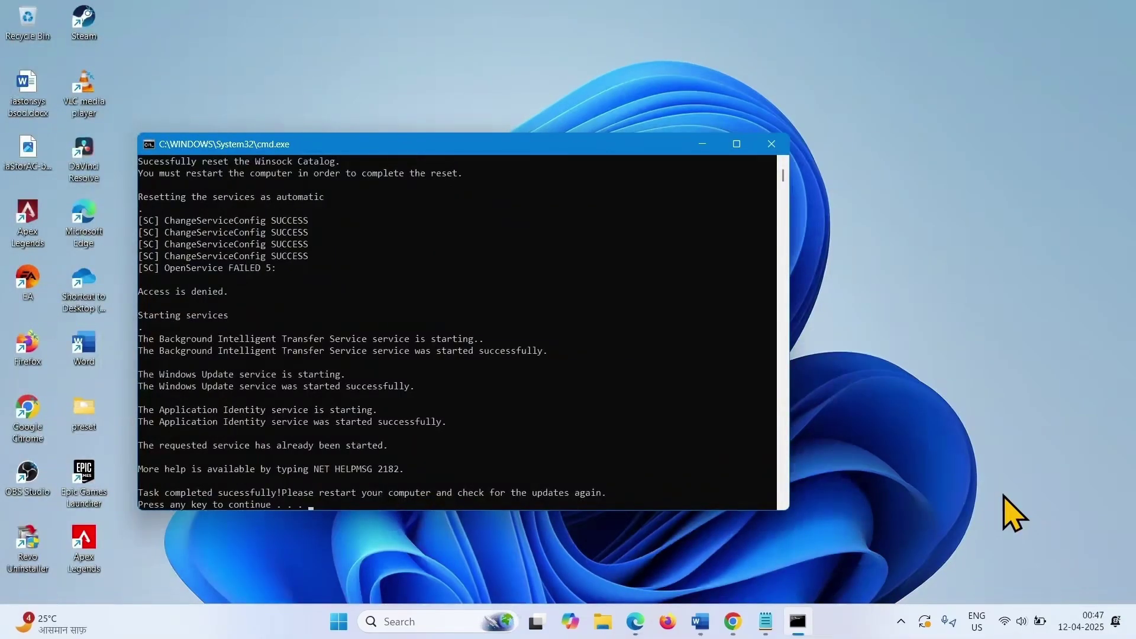
key("Return")
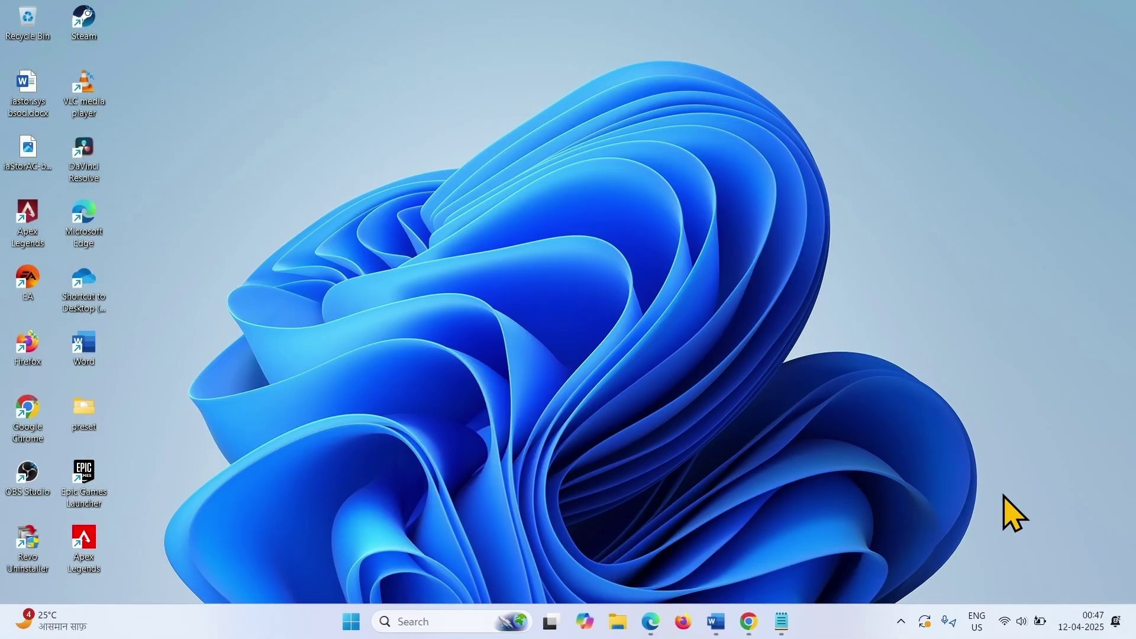
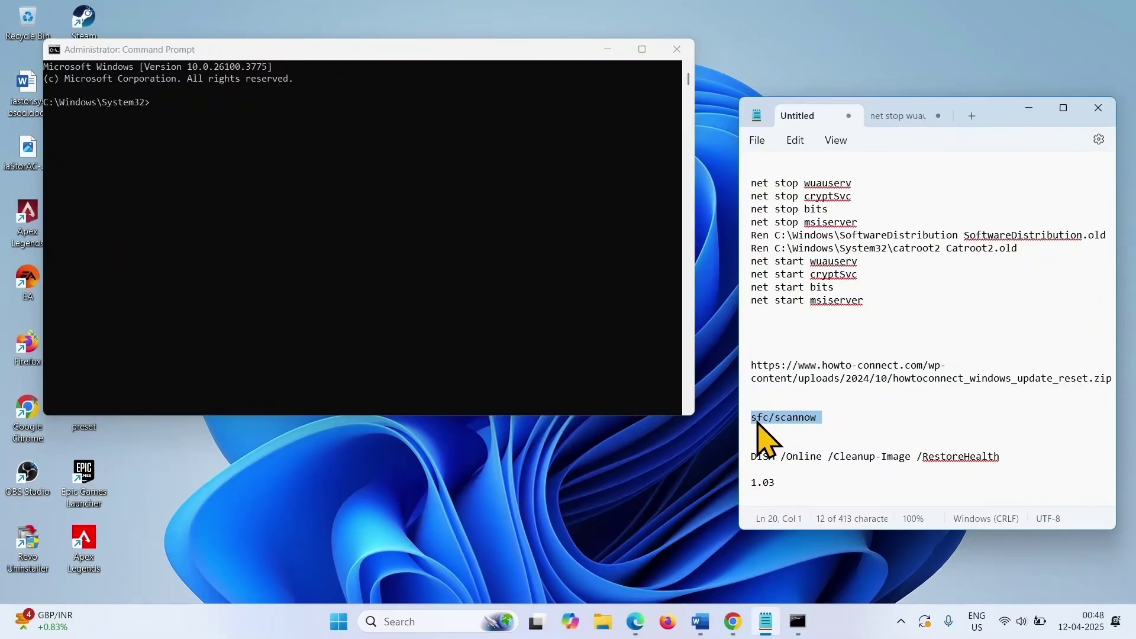
Step: Copy the sfc/scannow command from the Notepad notes and run it in the administrator Command Prompt
right_click(761, 426)
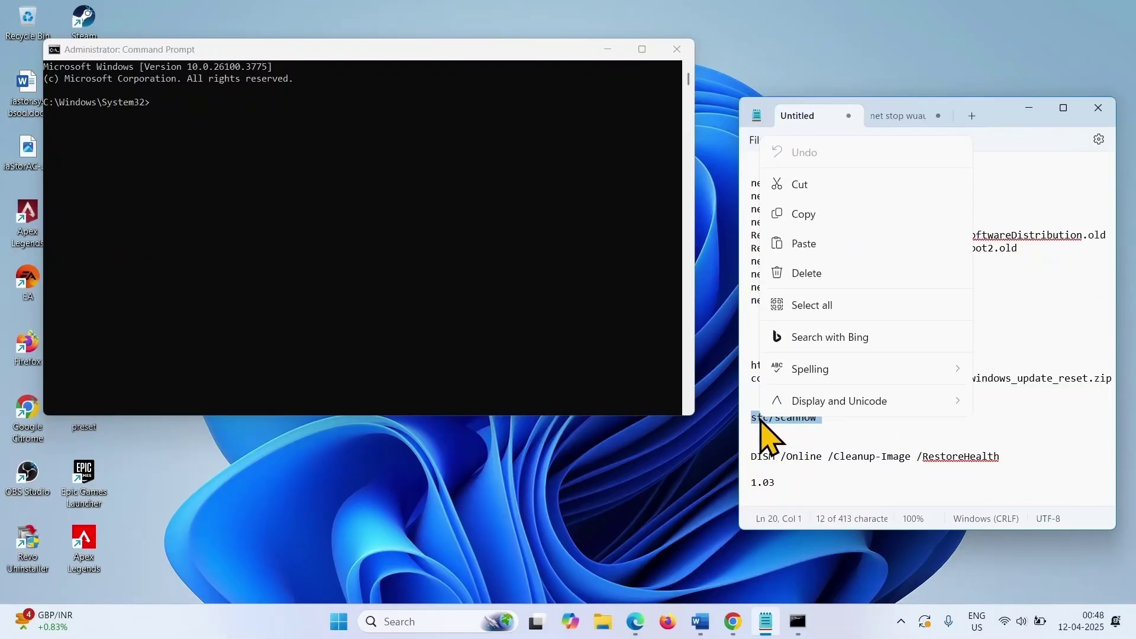
left_click(846, 213)
left_click(186, 123)
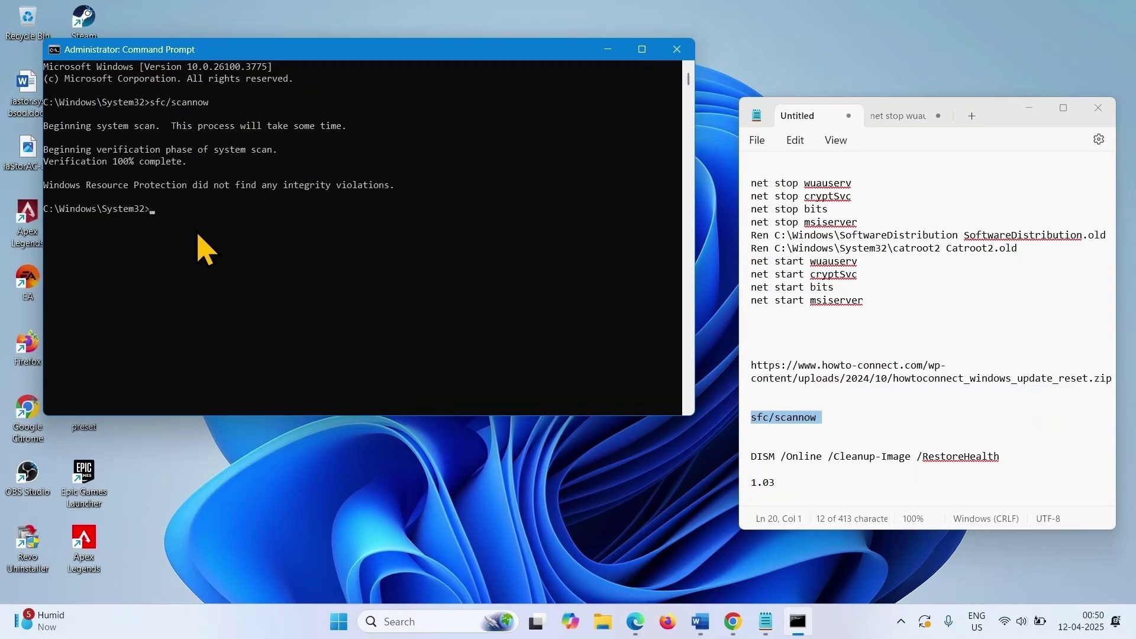
Step: Run DISM /Online /Cleanup-Image /RestoreHealth, copied from the Notepad notes, in the administrator Command Prompt, and close both windows
left_click(1007, 458)
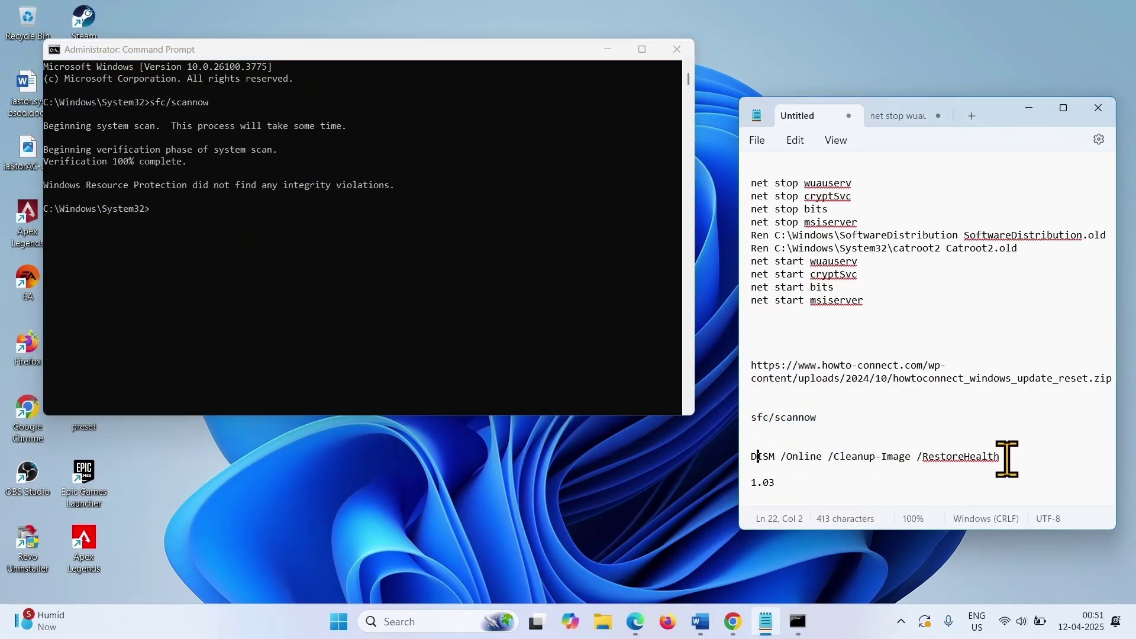
left_click_drag(1006, 458, 747, 457)
right_click(757, 459)
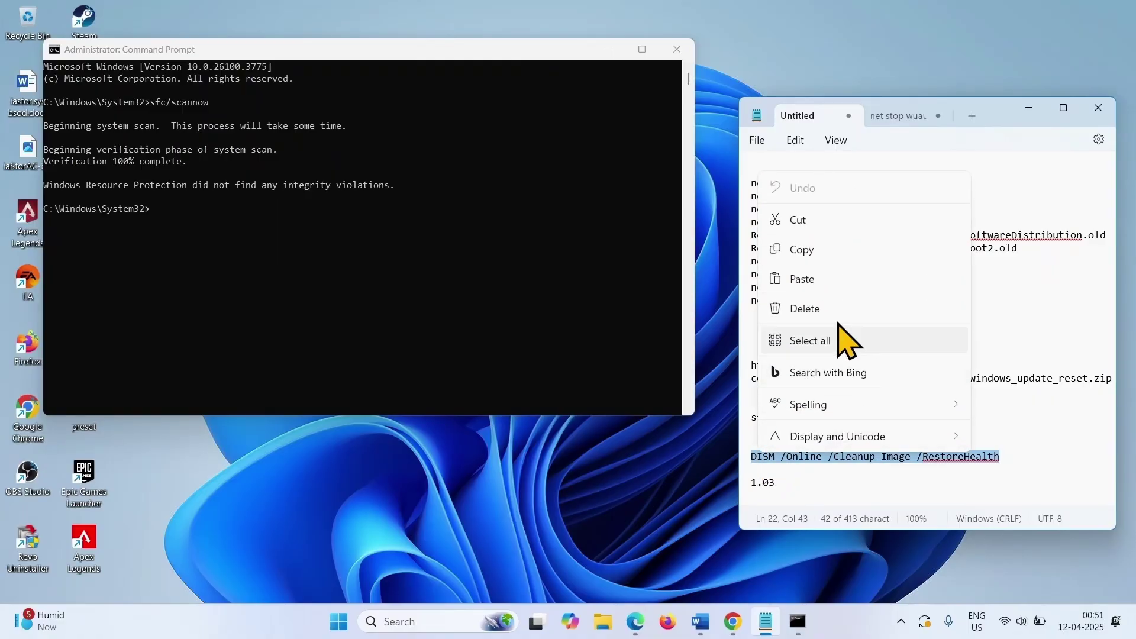
left_click(850, 250)
left_click(173, 227)
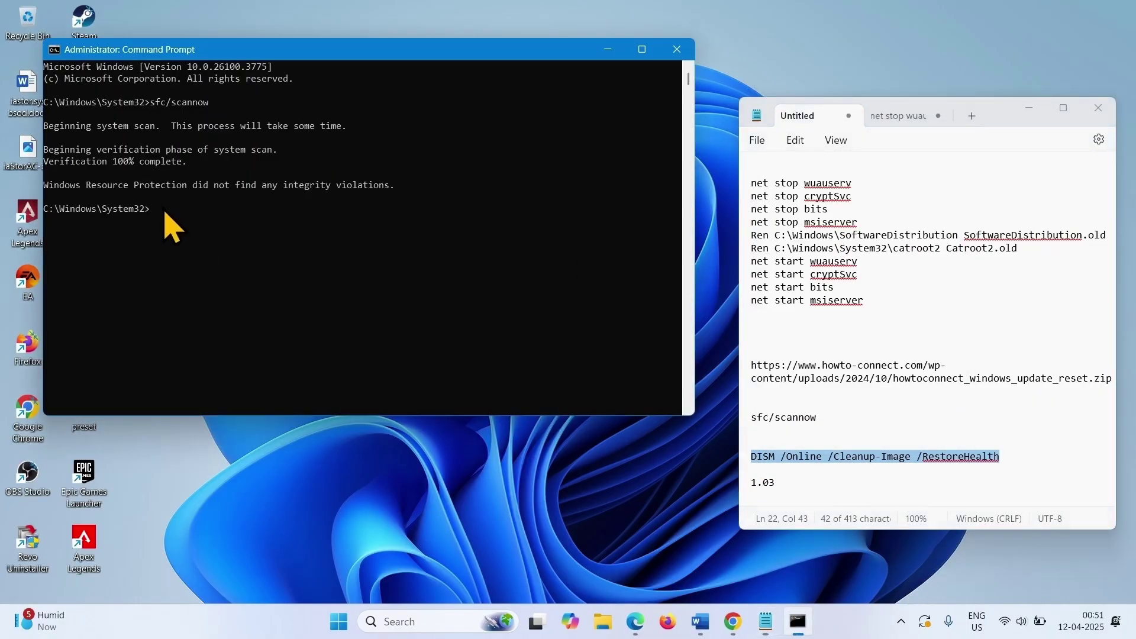
right_click(173, 227)
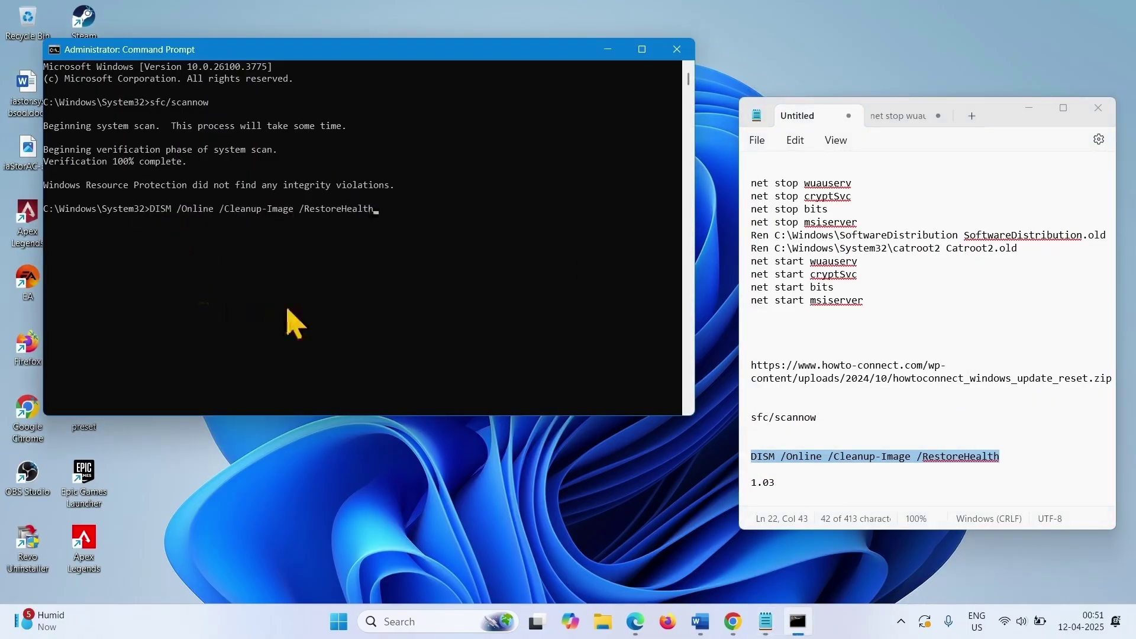
key("Return")
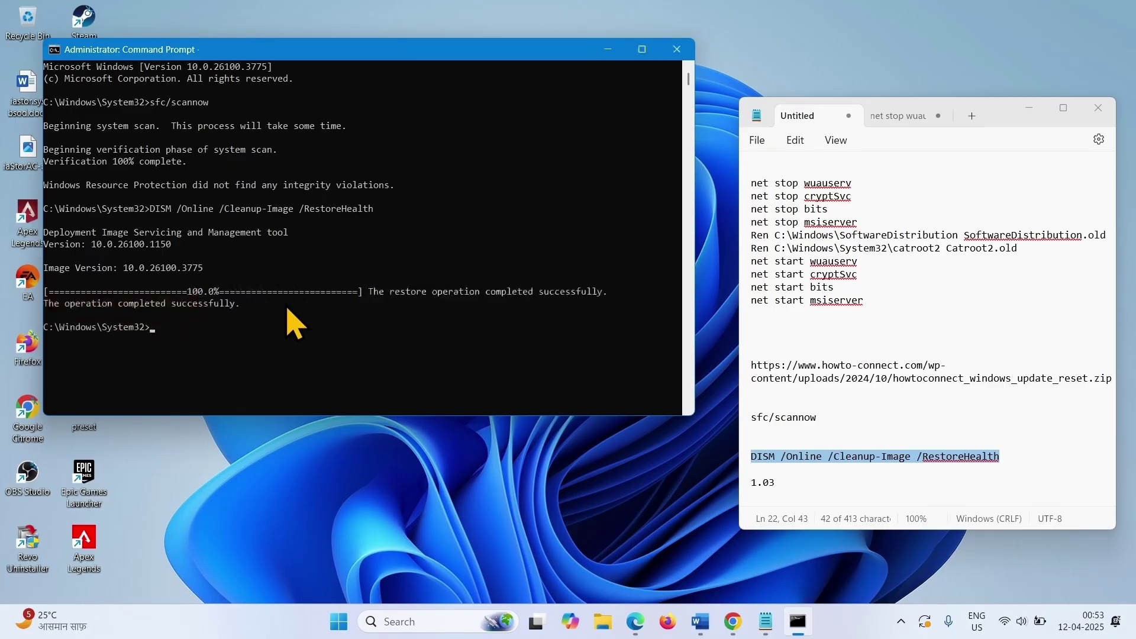
left_click(678, 50)
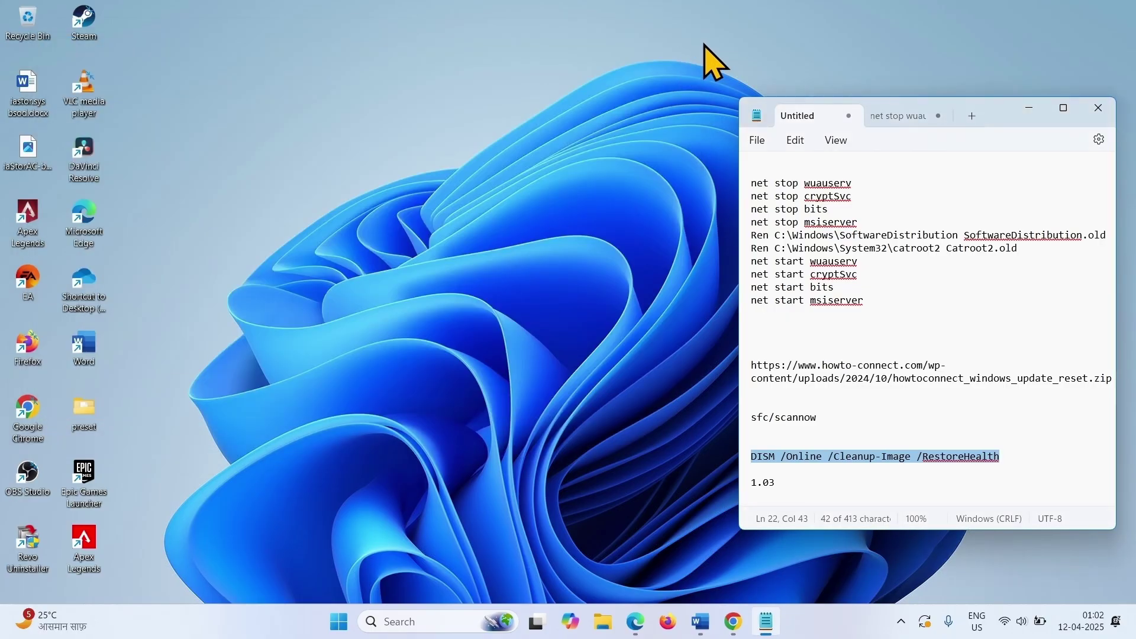
left_click(1105, 114)
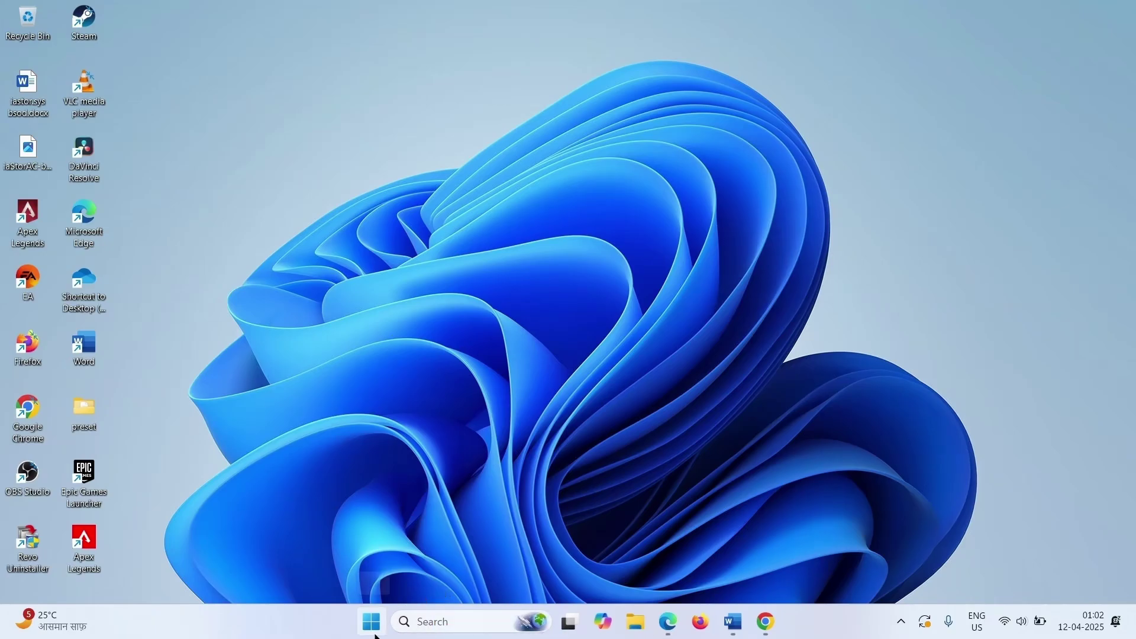
Step: View the computer's power options for restarting and dismiss them without choosing one
left_click(372, 622)
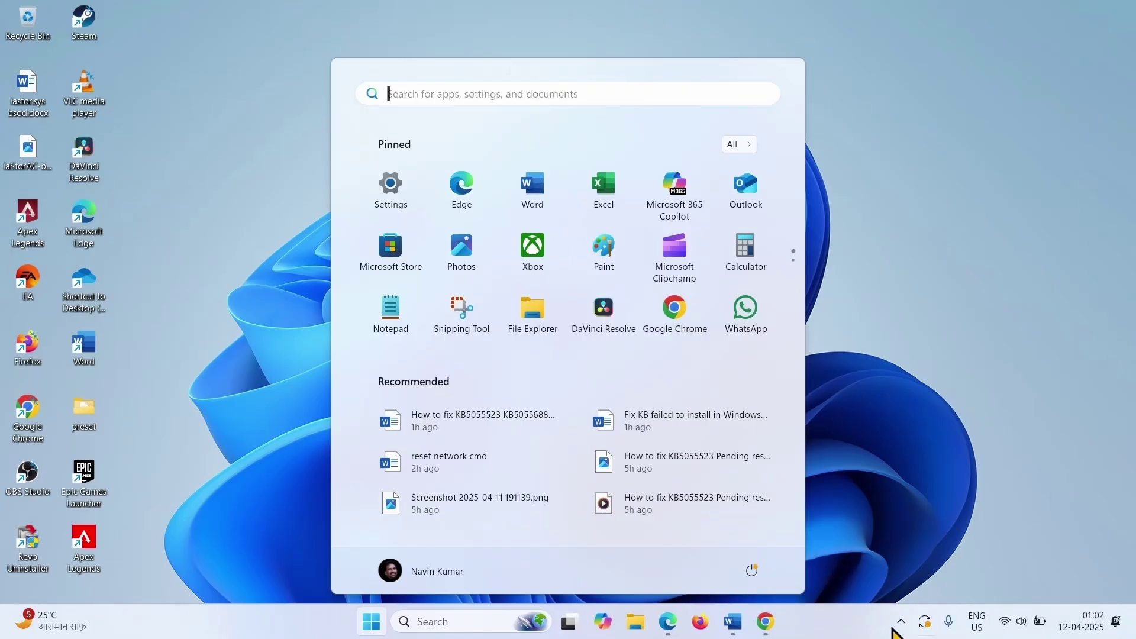
left_click(752, 570)
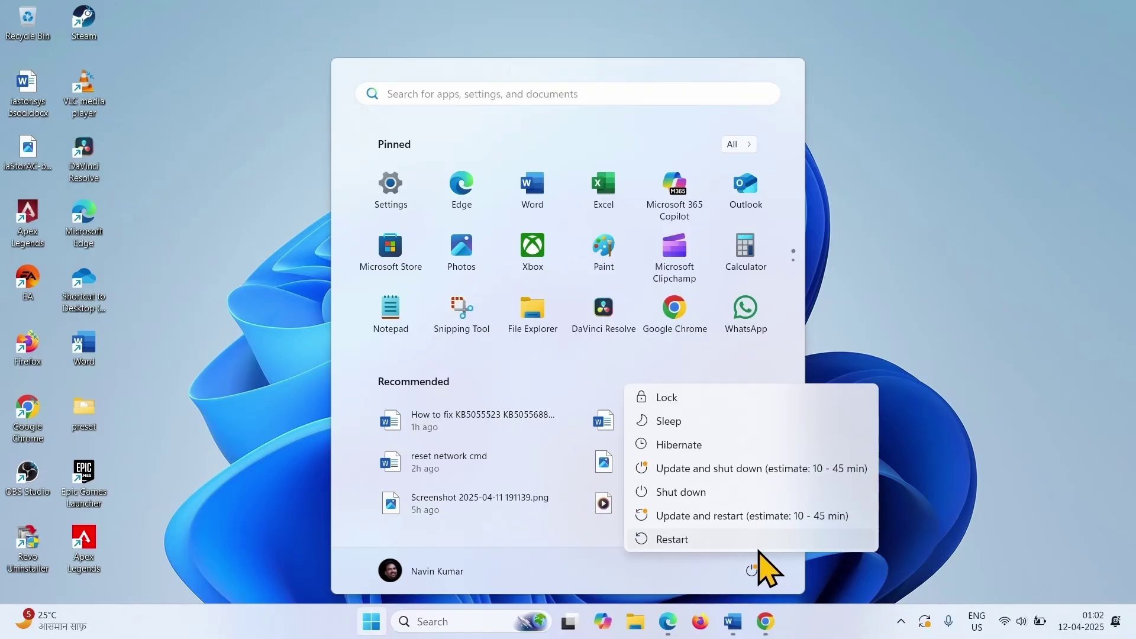
left_click(1033, 474)
left_click(1036, 467)
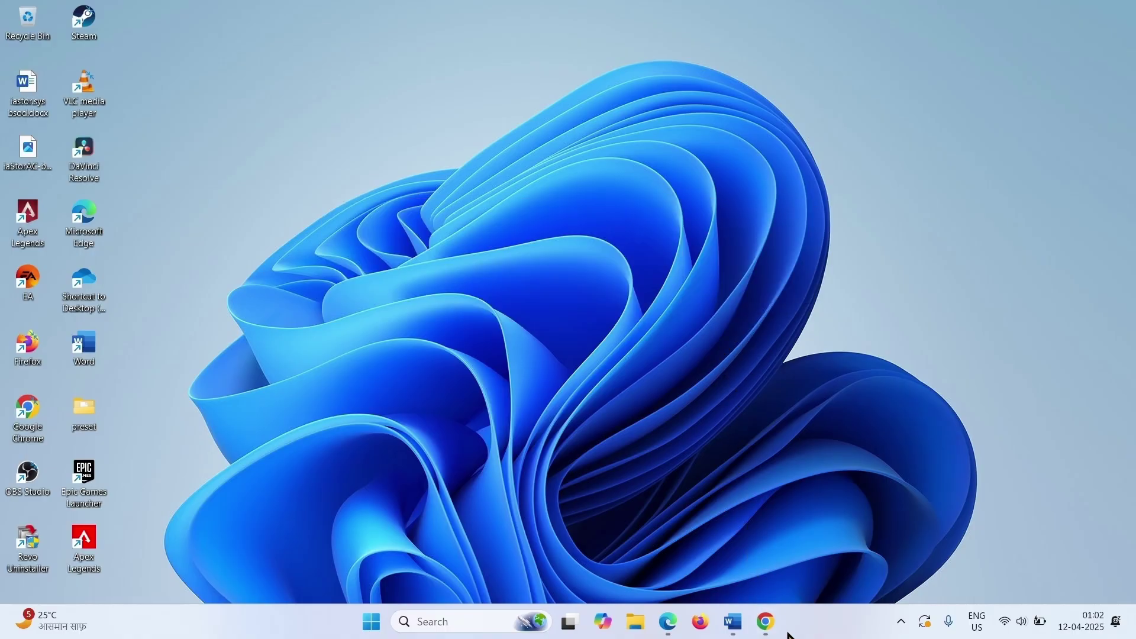
Step: Switch to Chrome, search for "windows 11 download" in a new tab, and open Microsoft's Download Windows 11 page
left_click(766, 622)
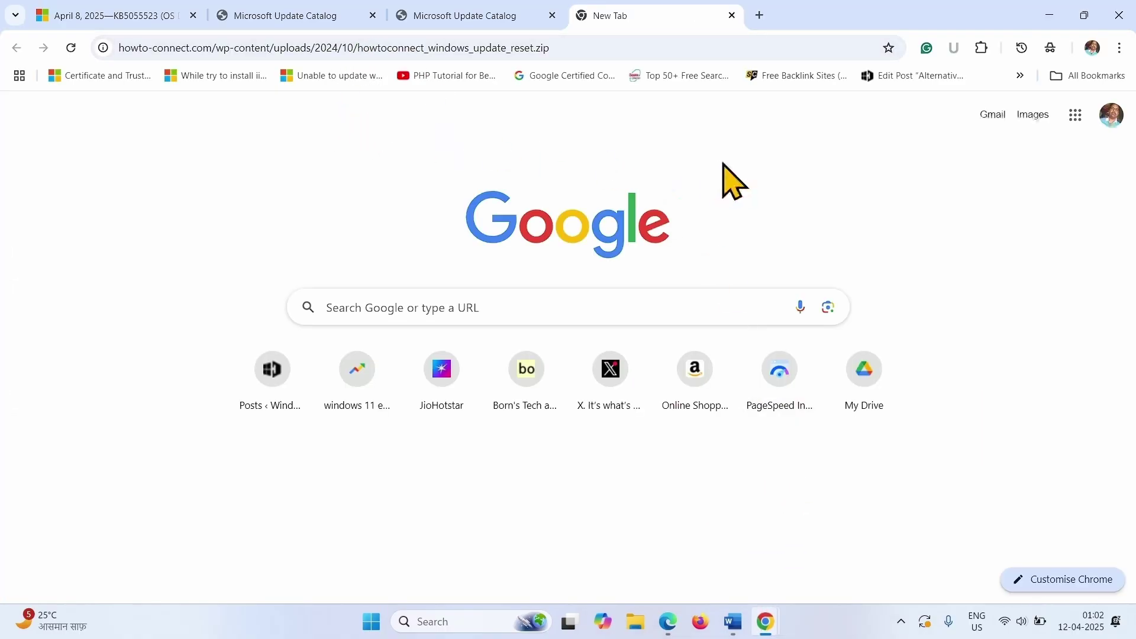
left_click(760, 15)
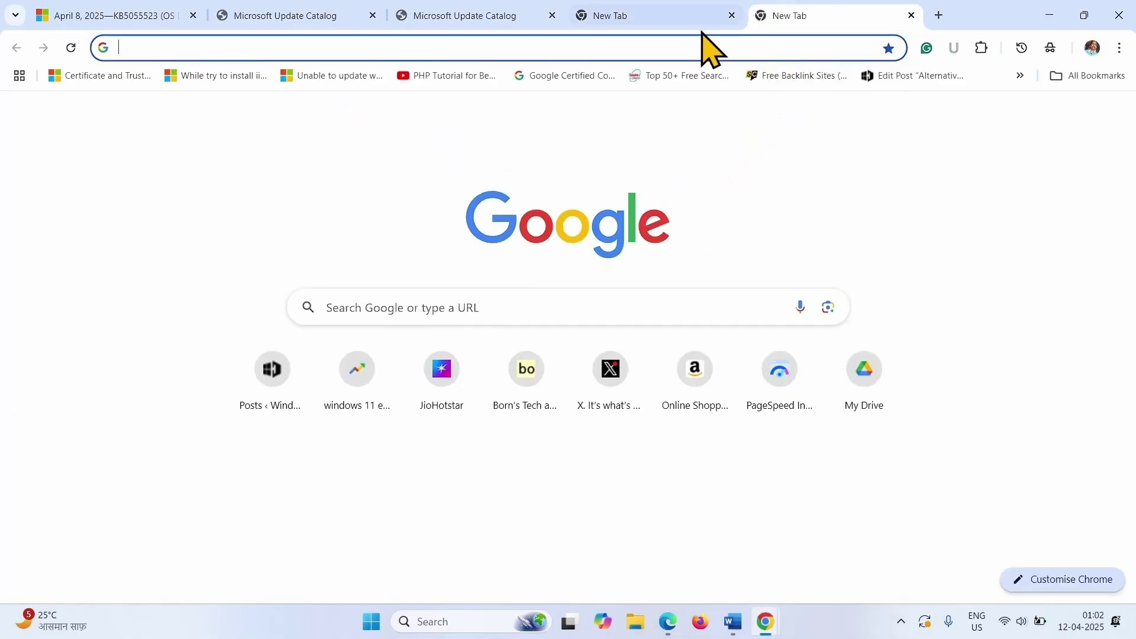
type("w")
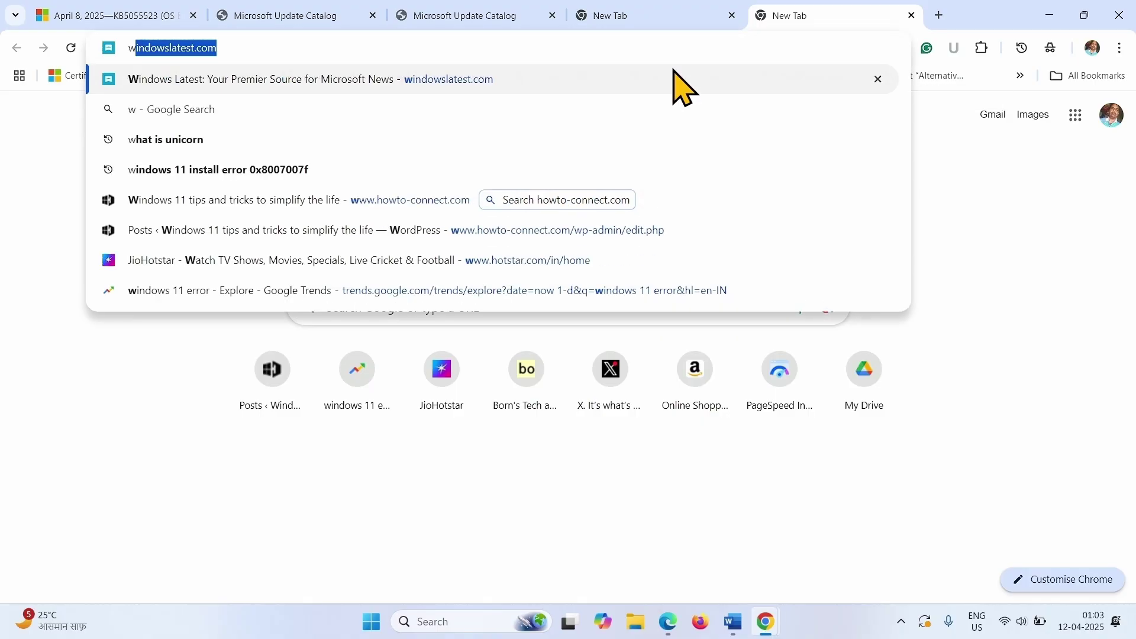
type("indows 11")
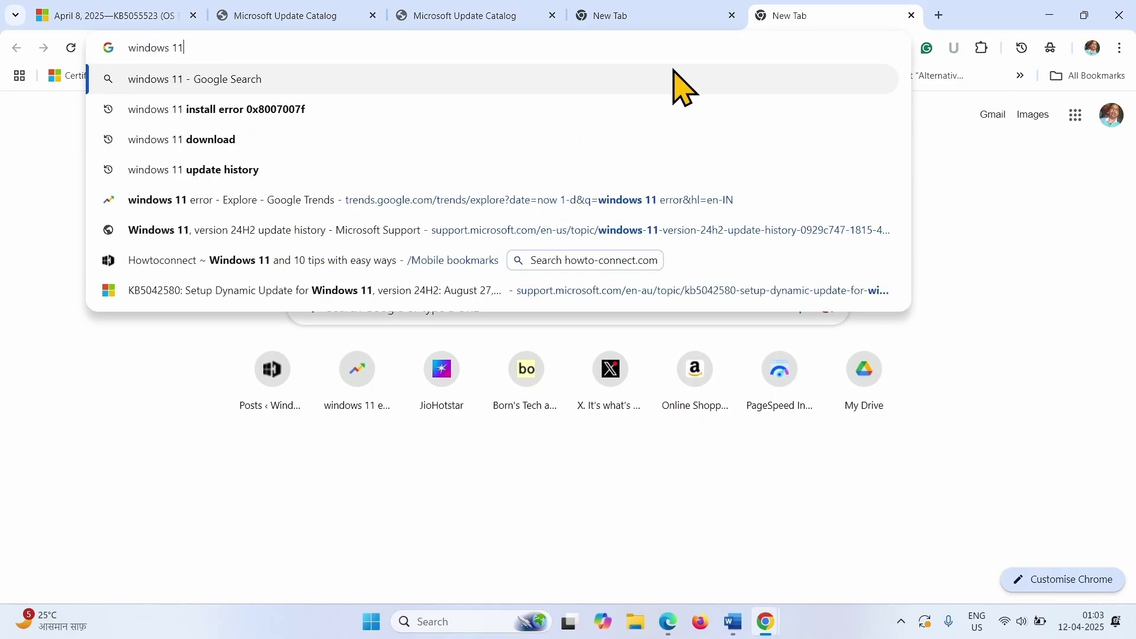
type(" download")
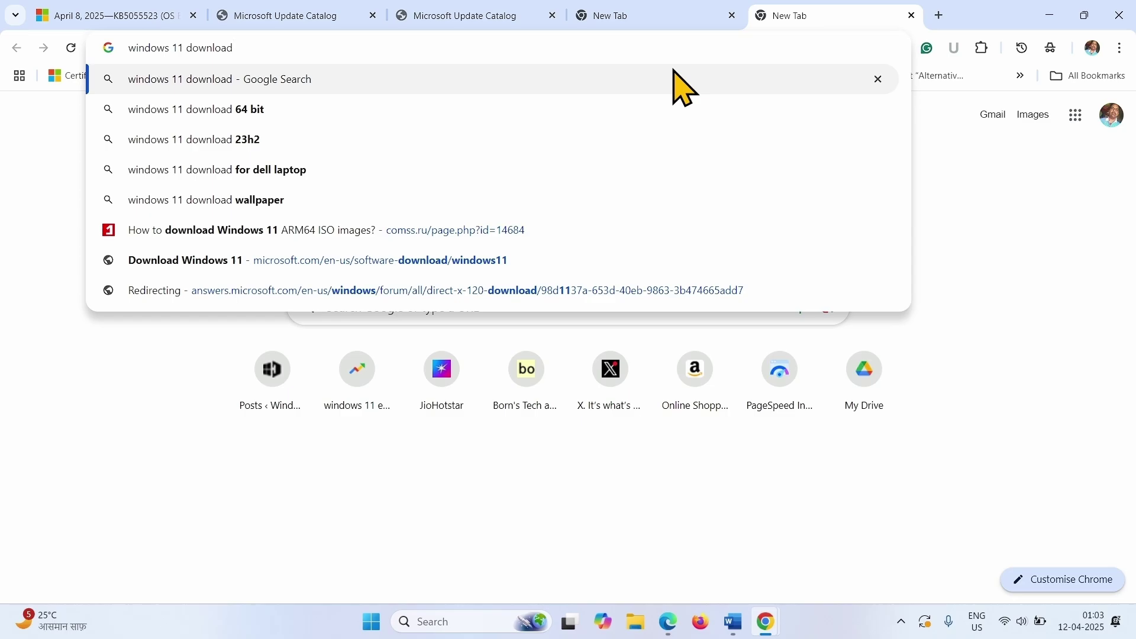
key("Return")
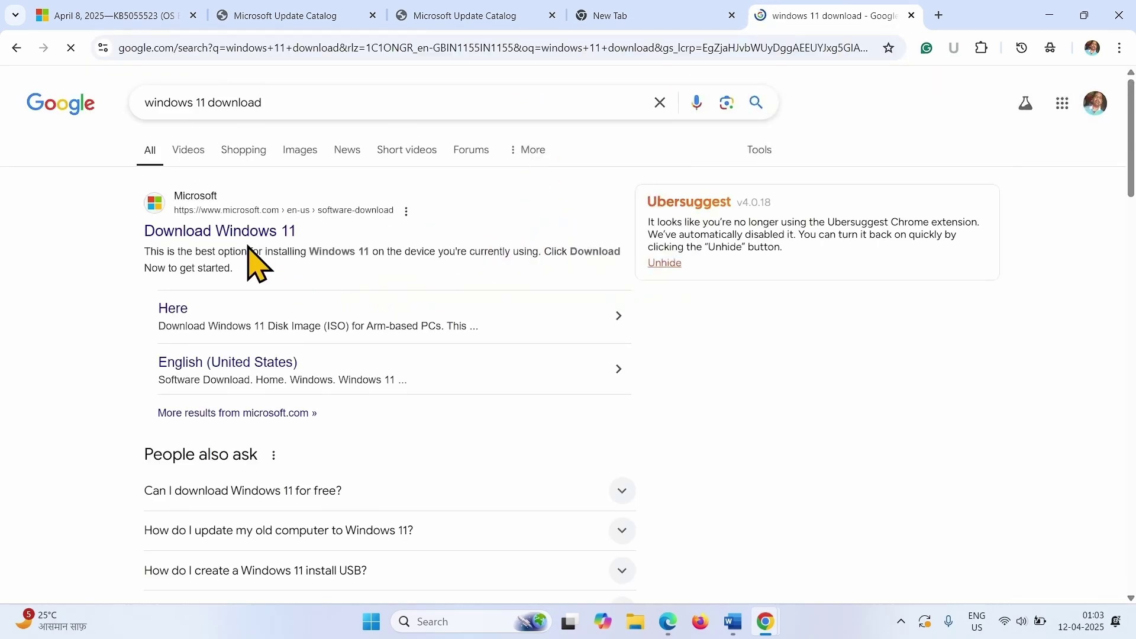
left_click(310, 233)
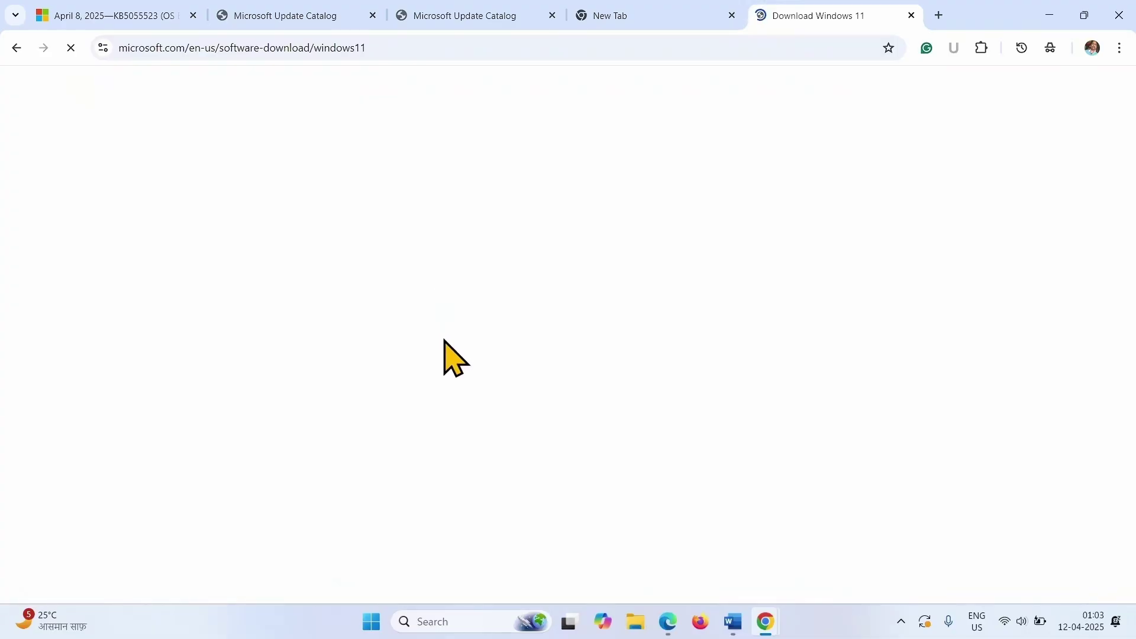
Step: Select Windows 11 (multi-edition ISO for x64 devices) in the x64 Disk Image section and submit it for download
scroll(443, 293, "down", 14)
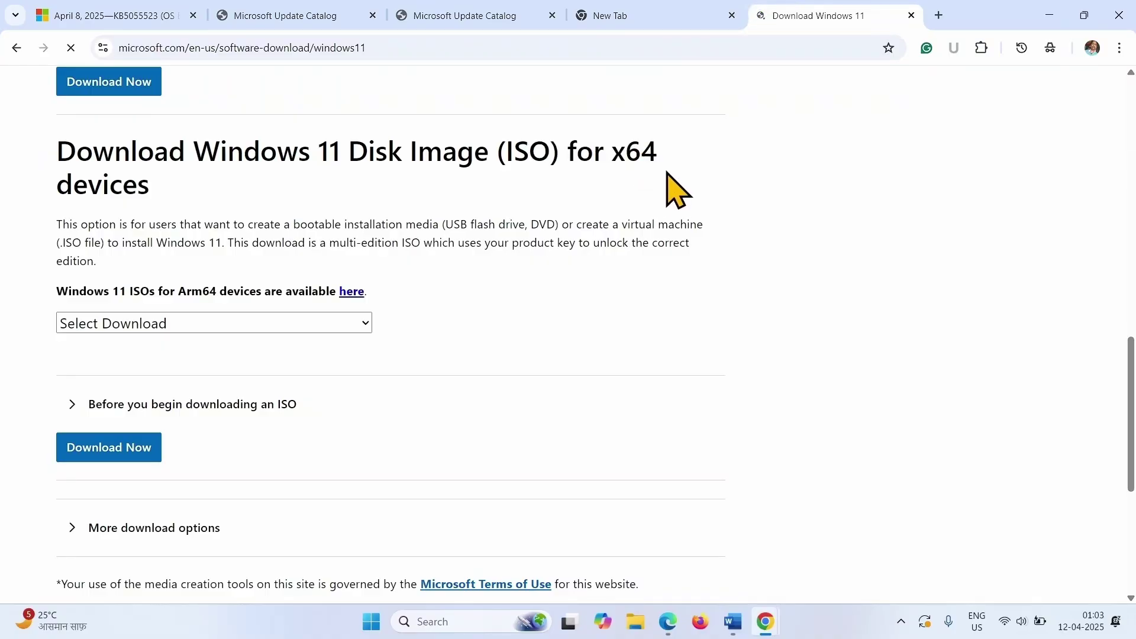
left_click(195, 322)
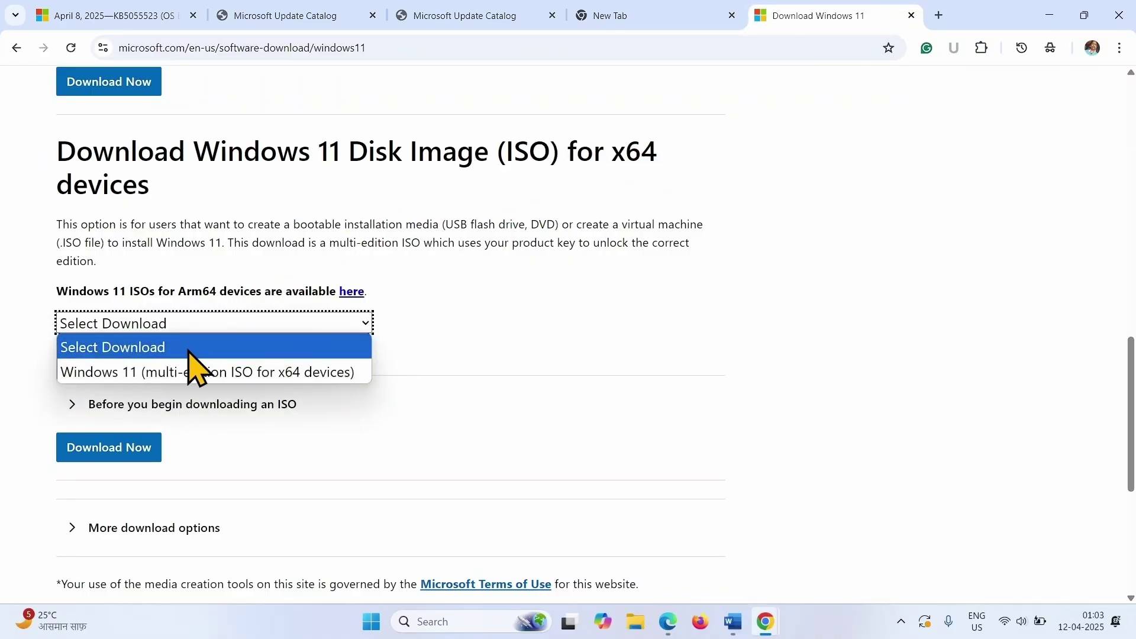
left_click(185, 373)
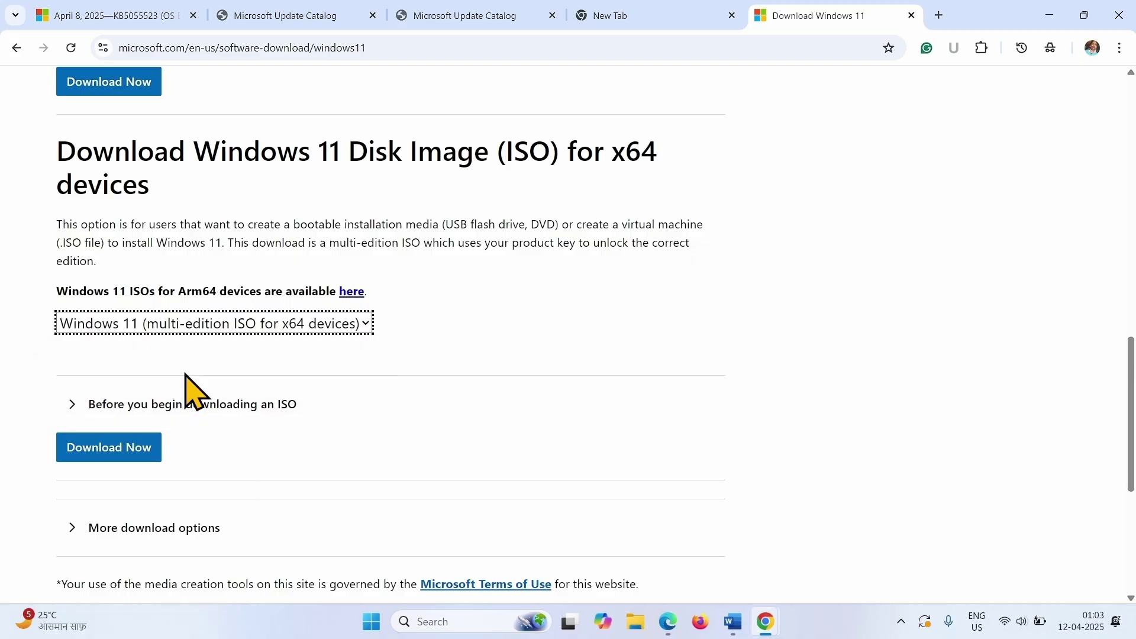
left_click(116, 454)
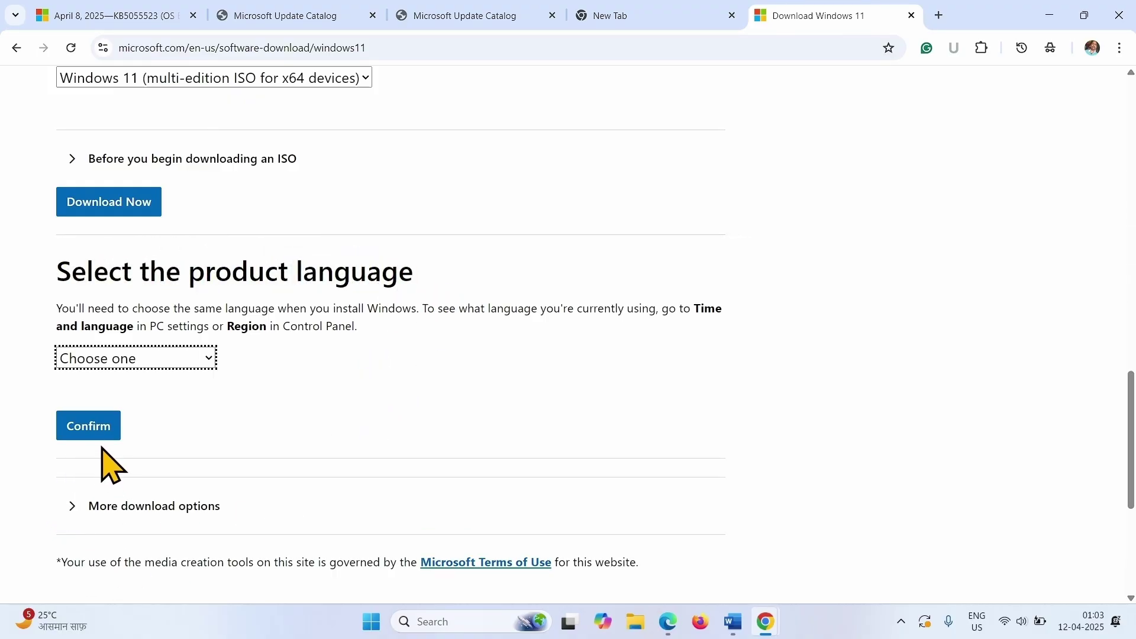
Step: Check the Windows display language on the Language & region page of Windows Settings and close Settings
left_click(371, 623)
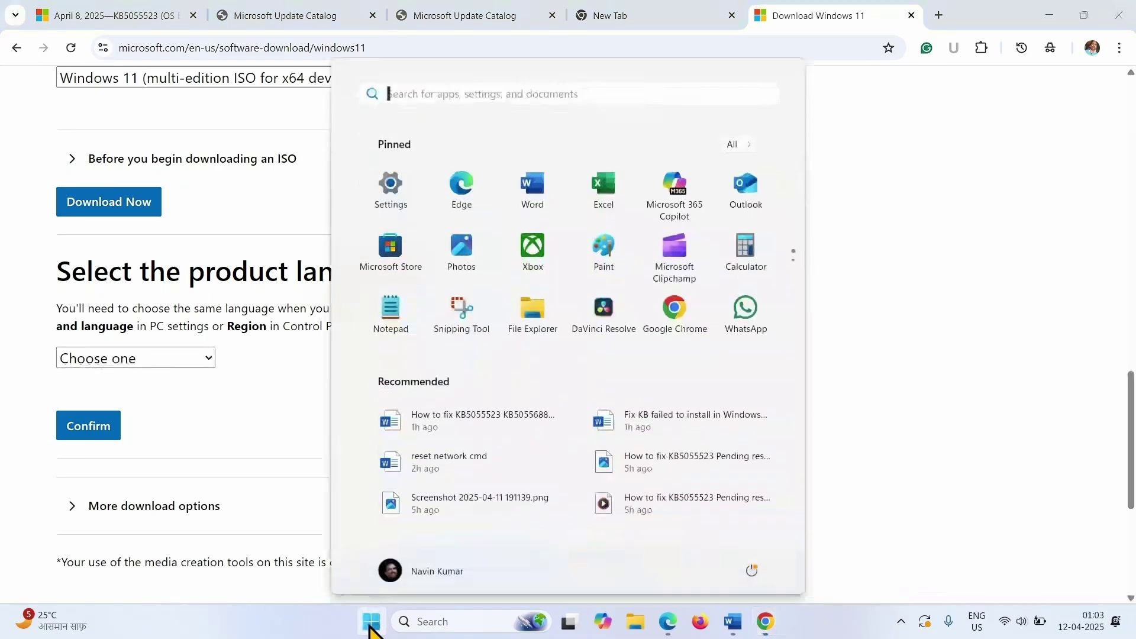
left_click(391, 188)
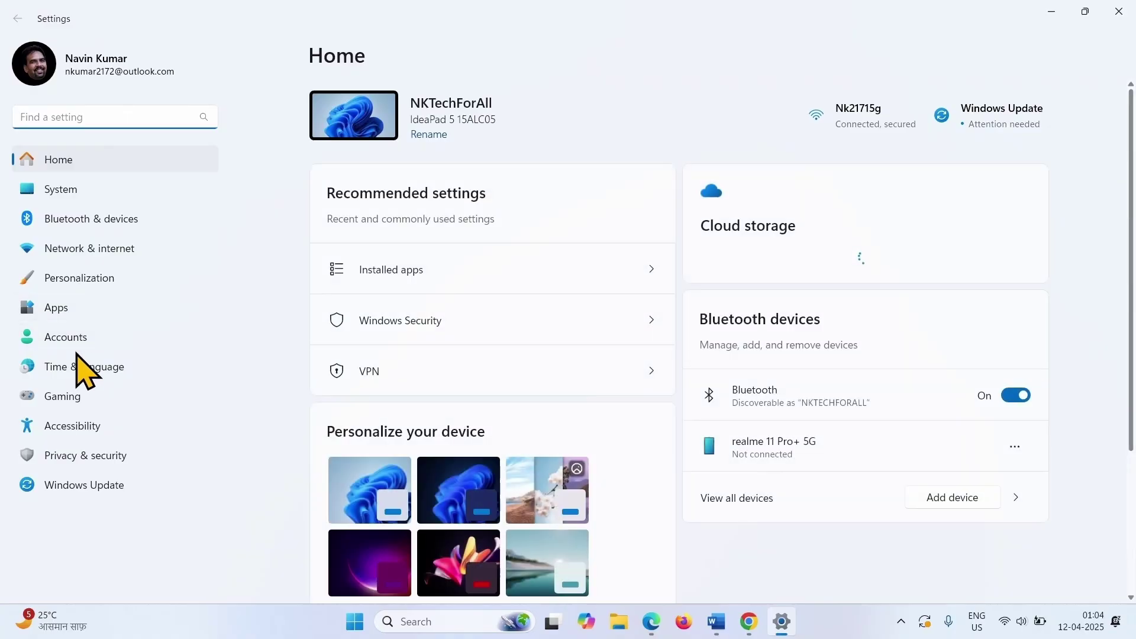
left_click(75, 362)
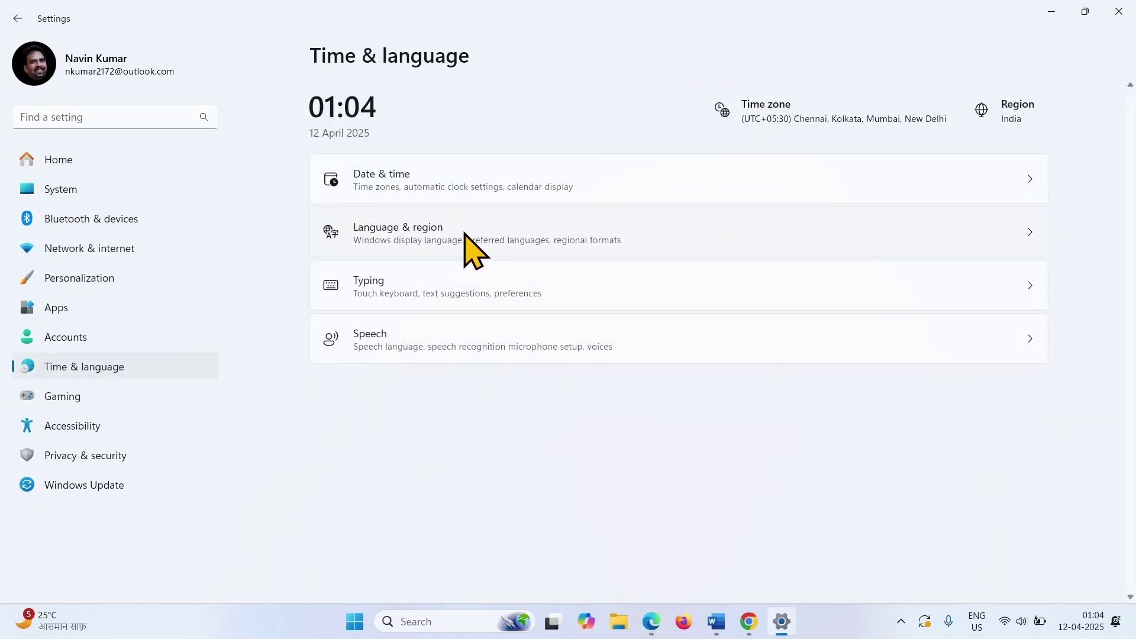
left_click(465, 233)
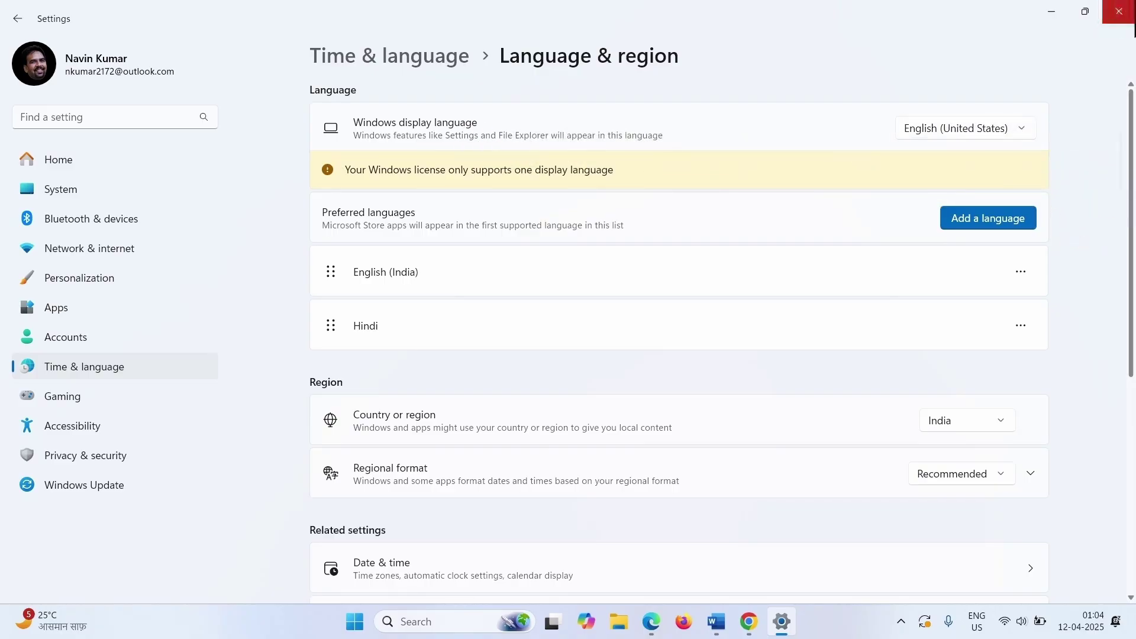
left_click(1118, 11)
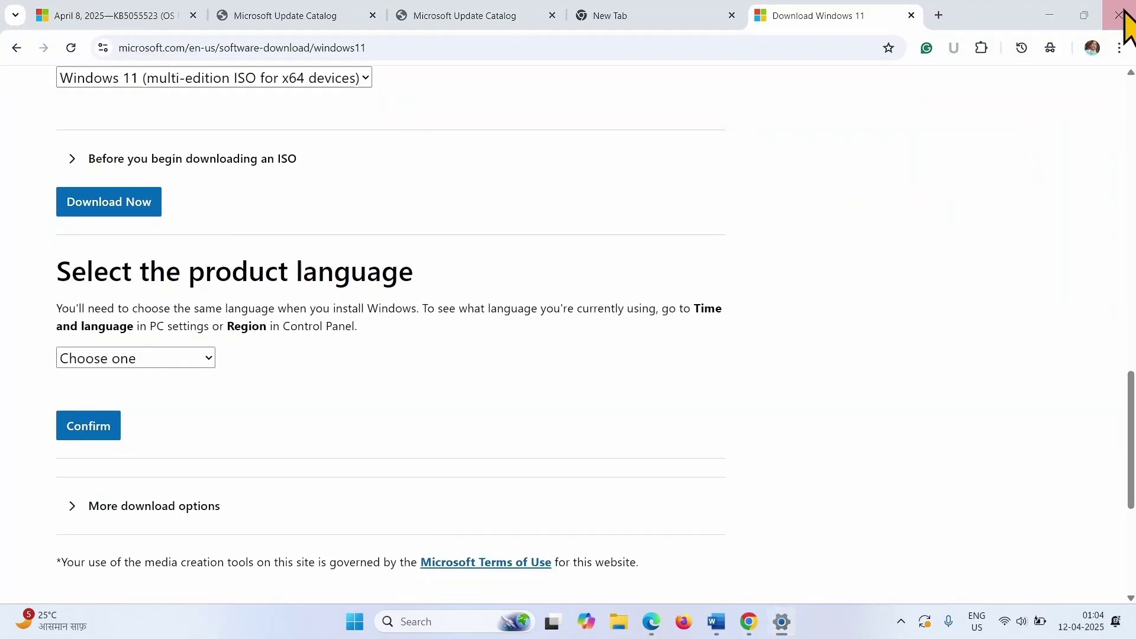
Step: Choose English (United States) as the product language, confirm it, and start the 64-bit Windows 11 ISO download
left_click(132, 360)
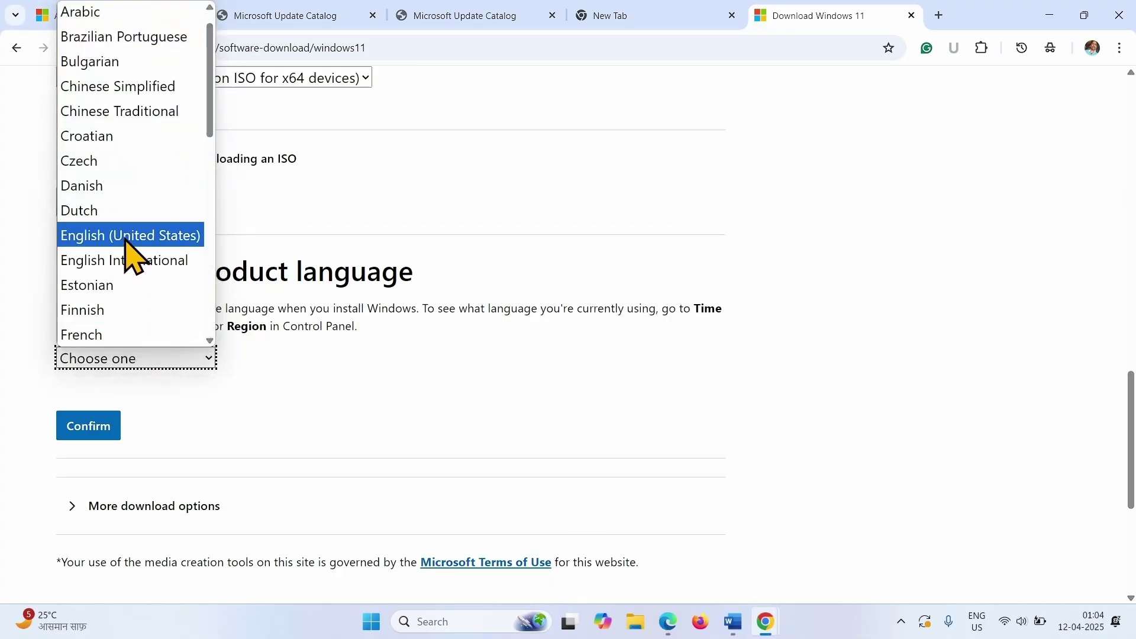
left_click(125, 238)
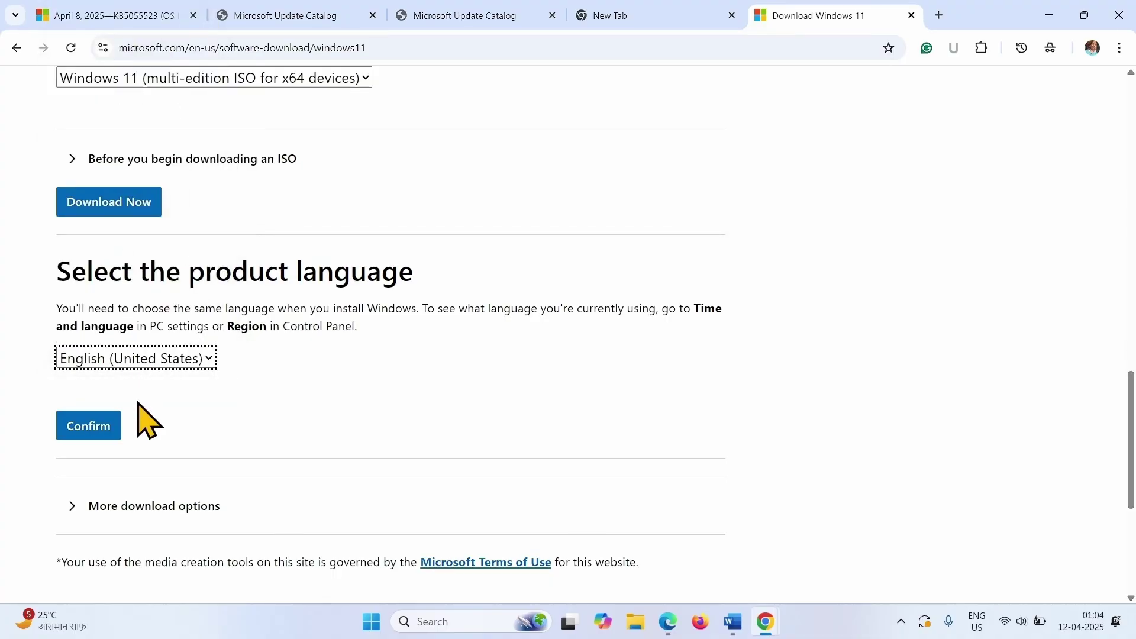
left_click(95, 429)
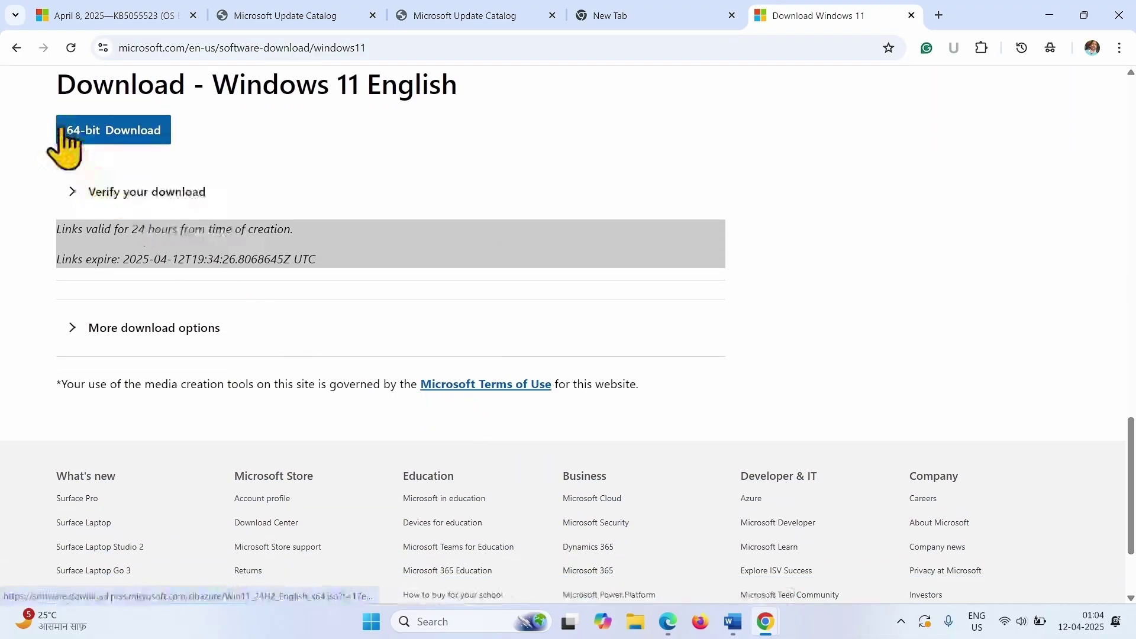
left_click(119, 131)
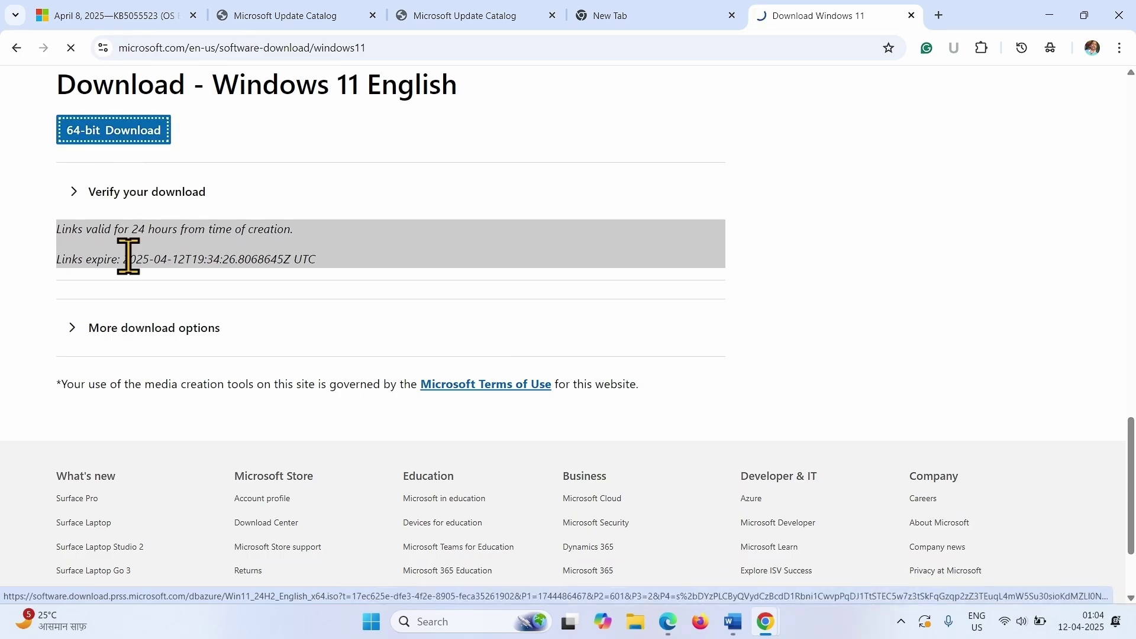
Step: Switch to File Explorer and mount Win11_24H2_English_x64.iso from the Downloads folder, allowing the file to open
left_click(1049, 15)
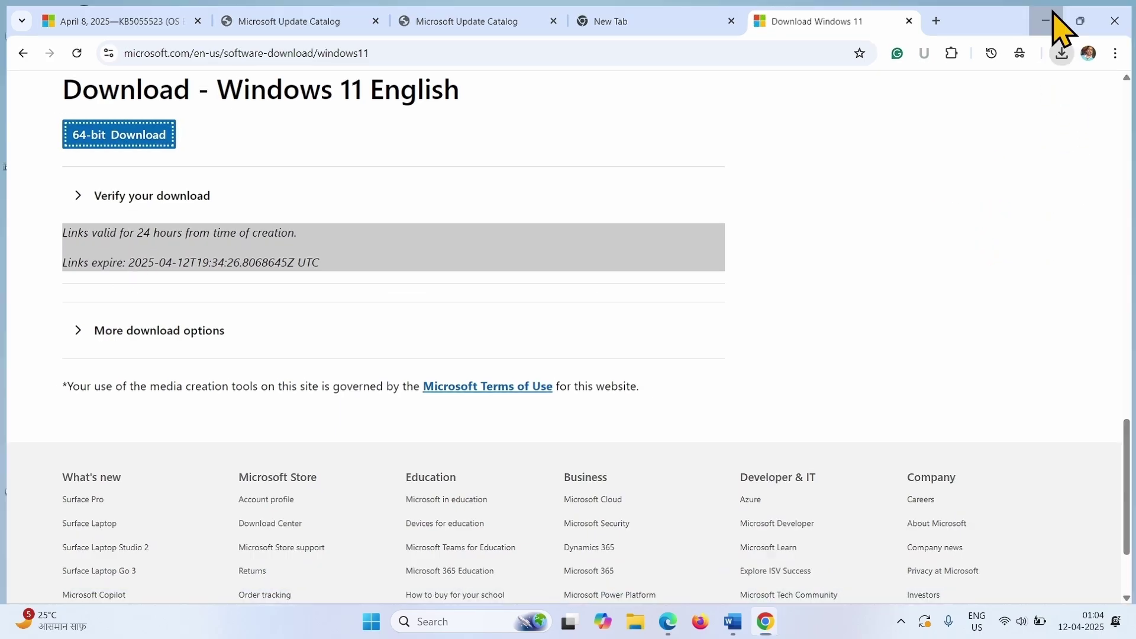
left_click(635, 627)
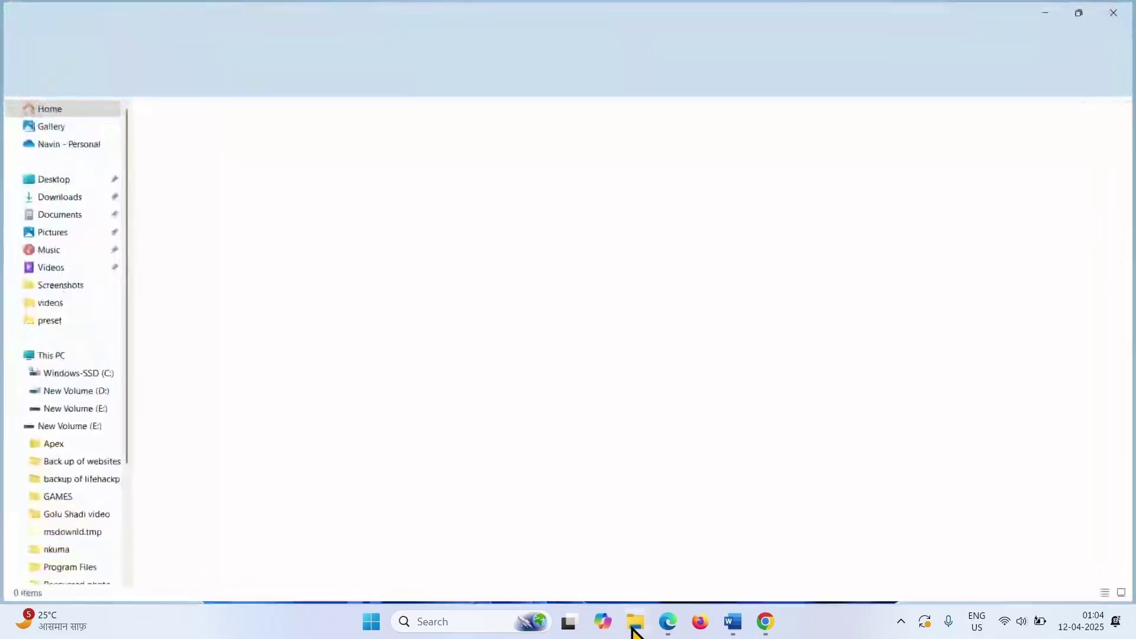
left_click(50, 199)
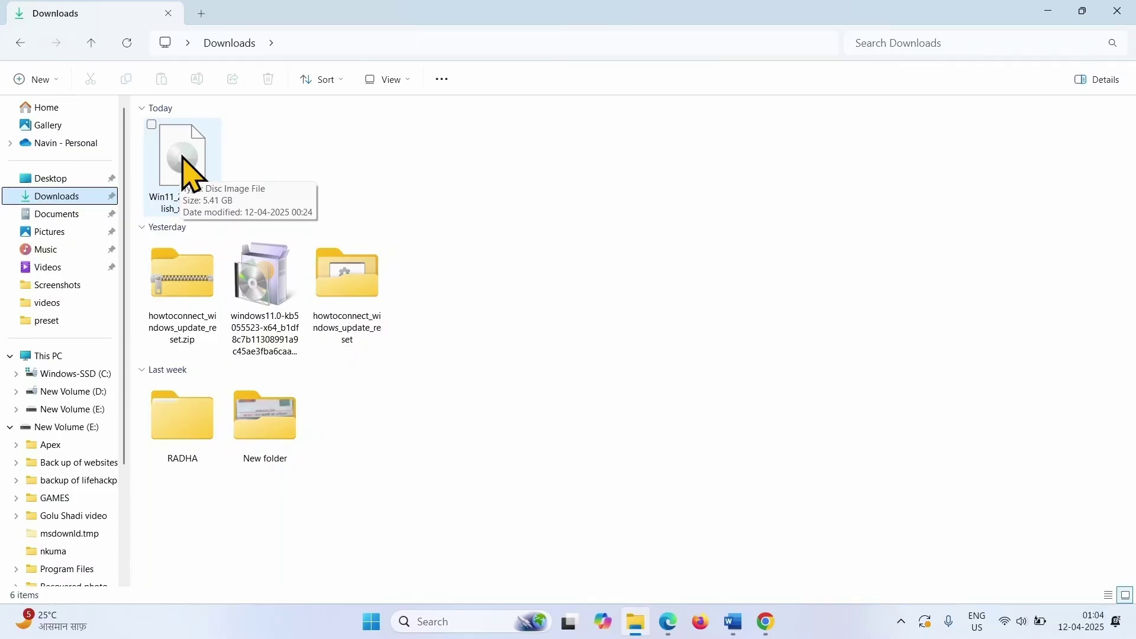
right_click(183, 157)
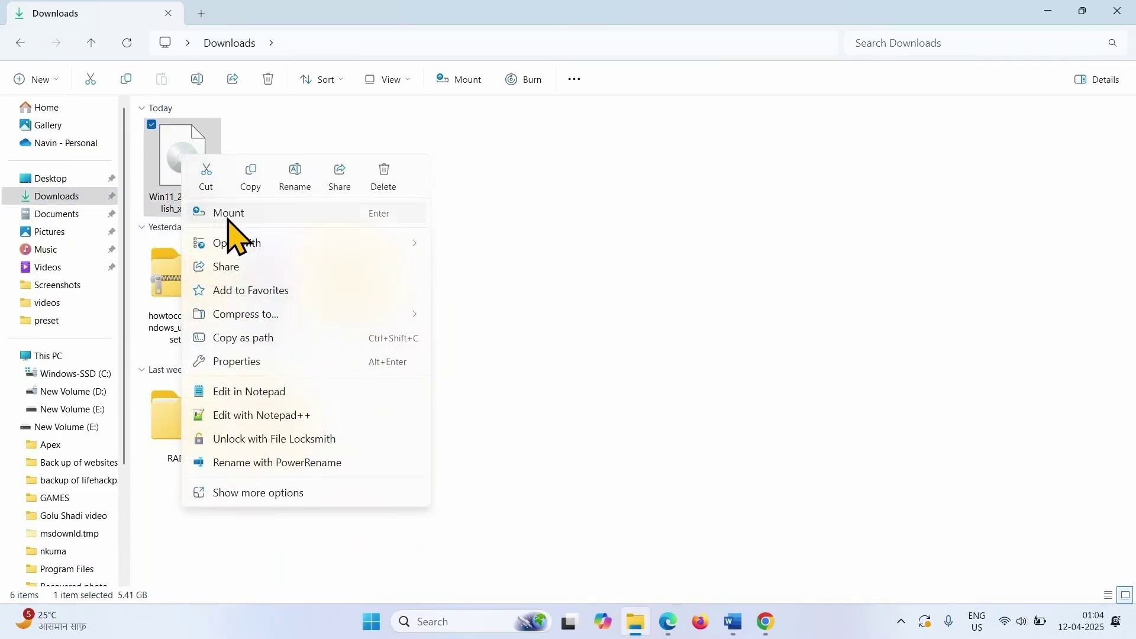
left_click(229, 215)
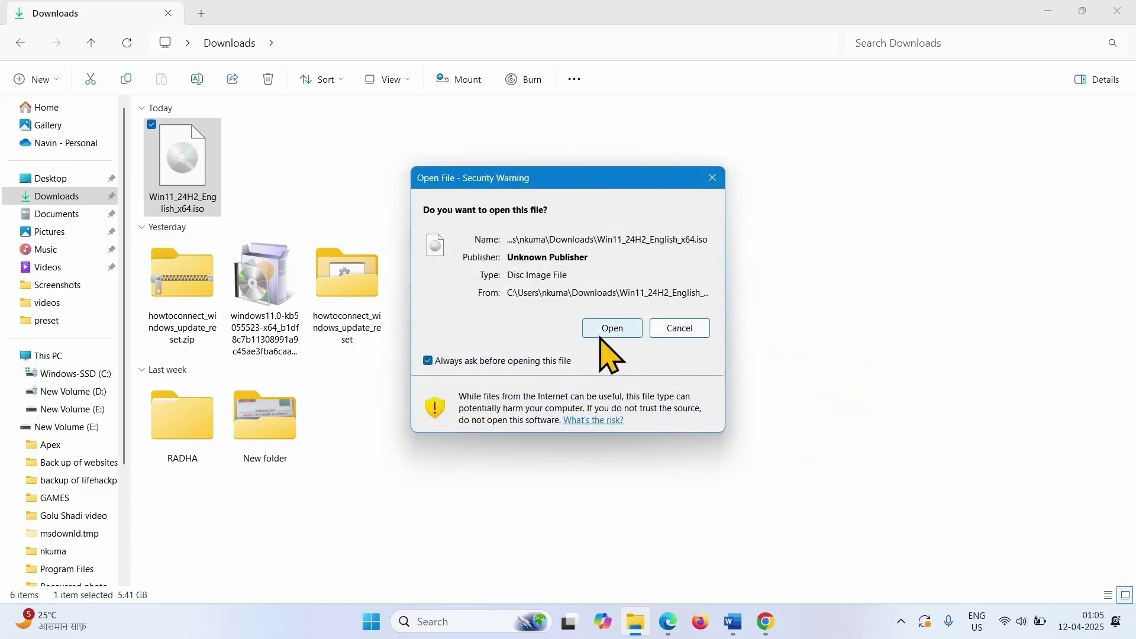
left_click(610, 329)
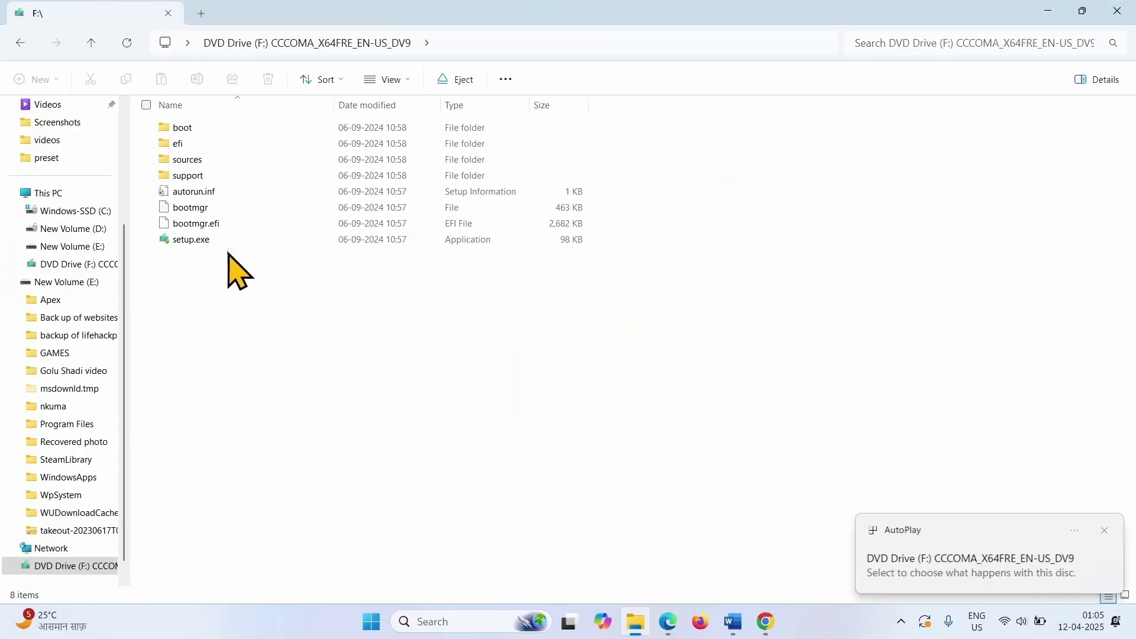
Step: Launch setup.exe from the mounted DVD drive, allow it to make changes to the device, and close File Explorer
right_click(193, 242)
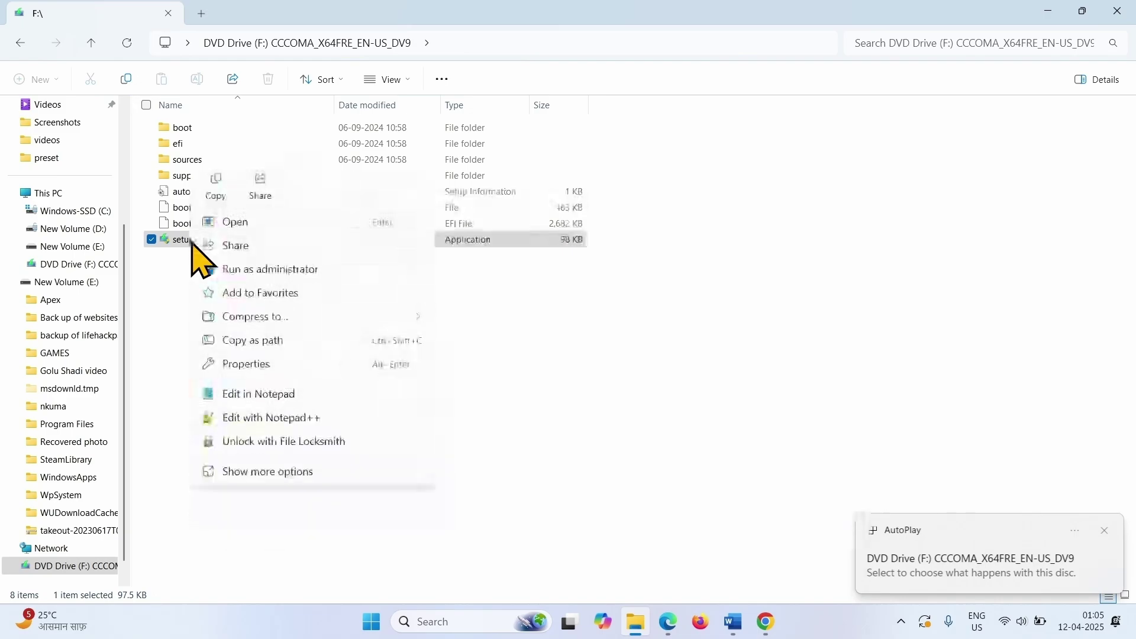
left_click(245, 228)
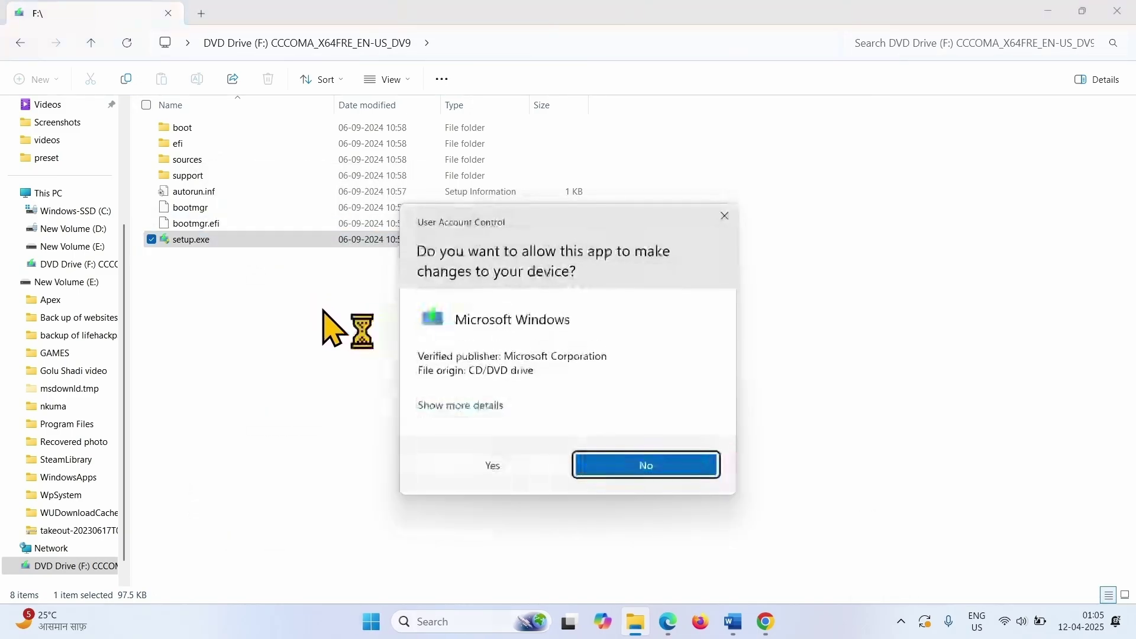
left_click(496, 467)
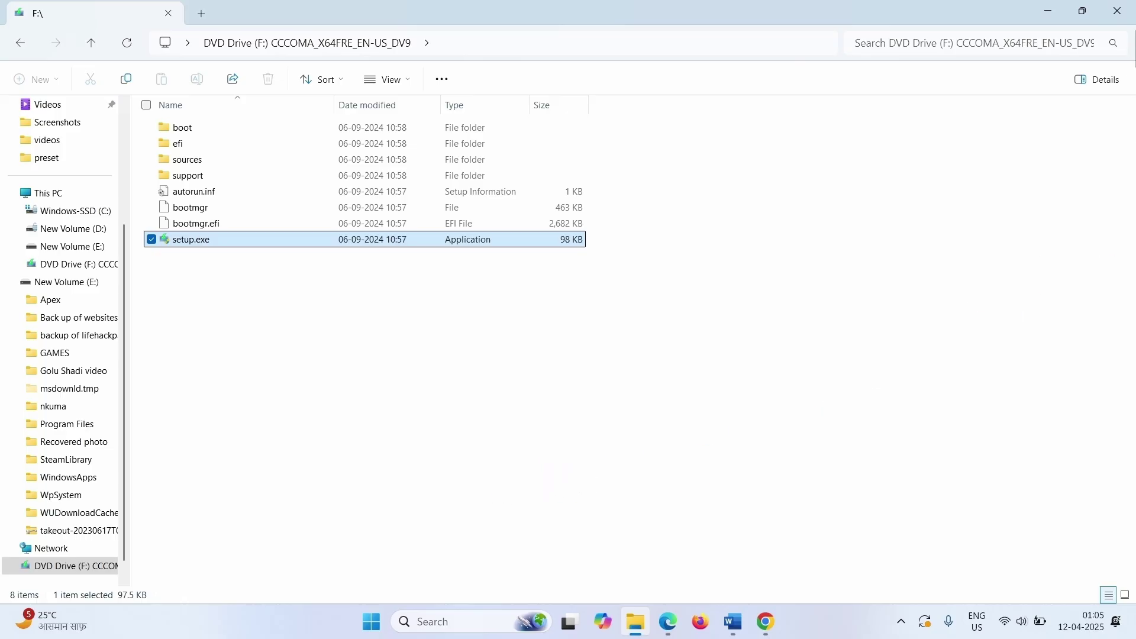
left_click(1128, 7)
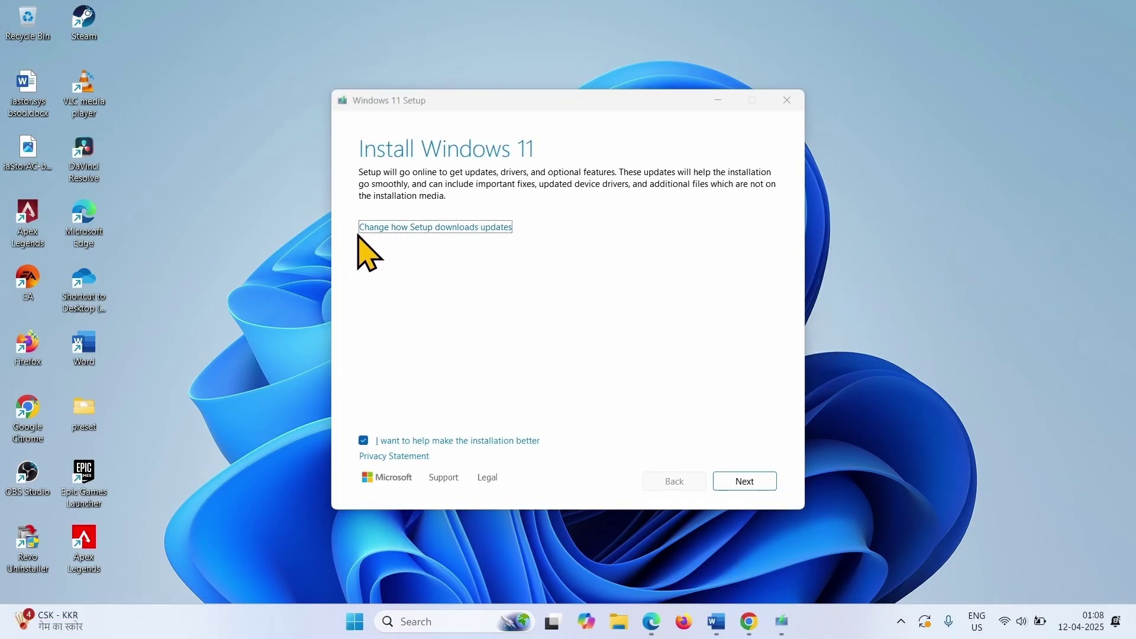
Step: Set the Setup update download option to Not right now and accept the license terms
left_click(477, 231)
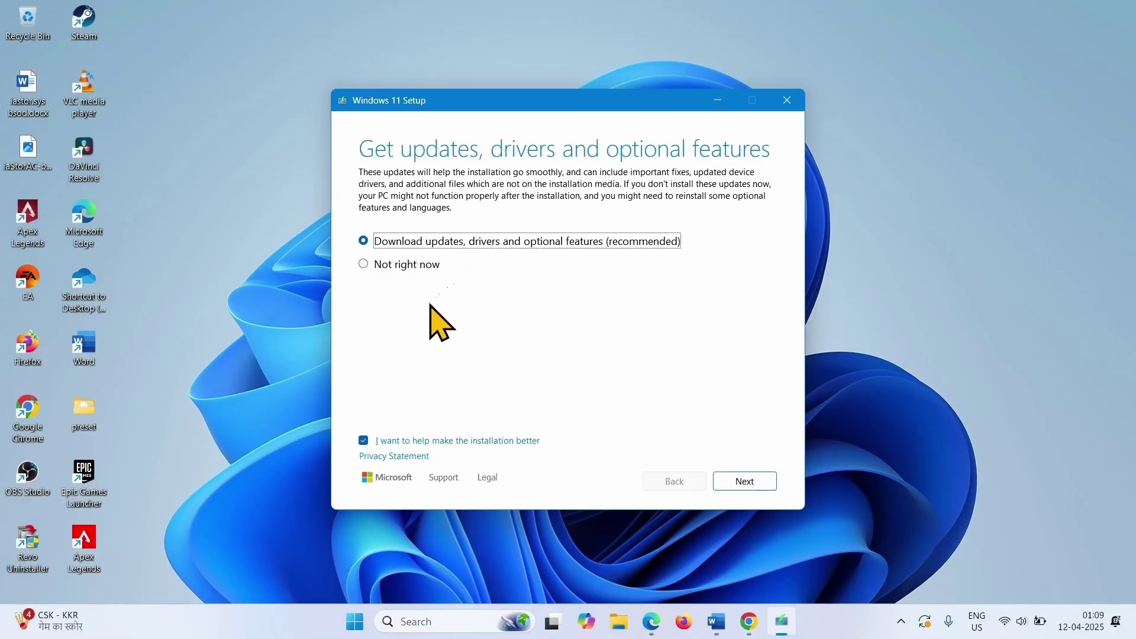
left_click(365, 265)
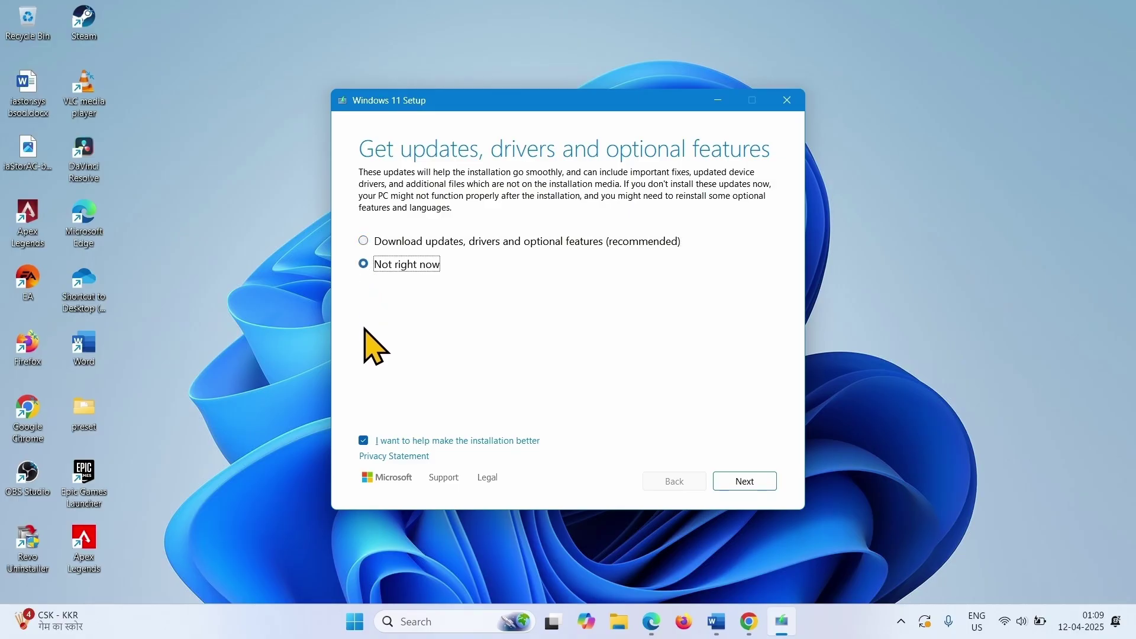
left_click(744, 482)
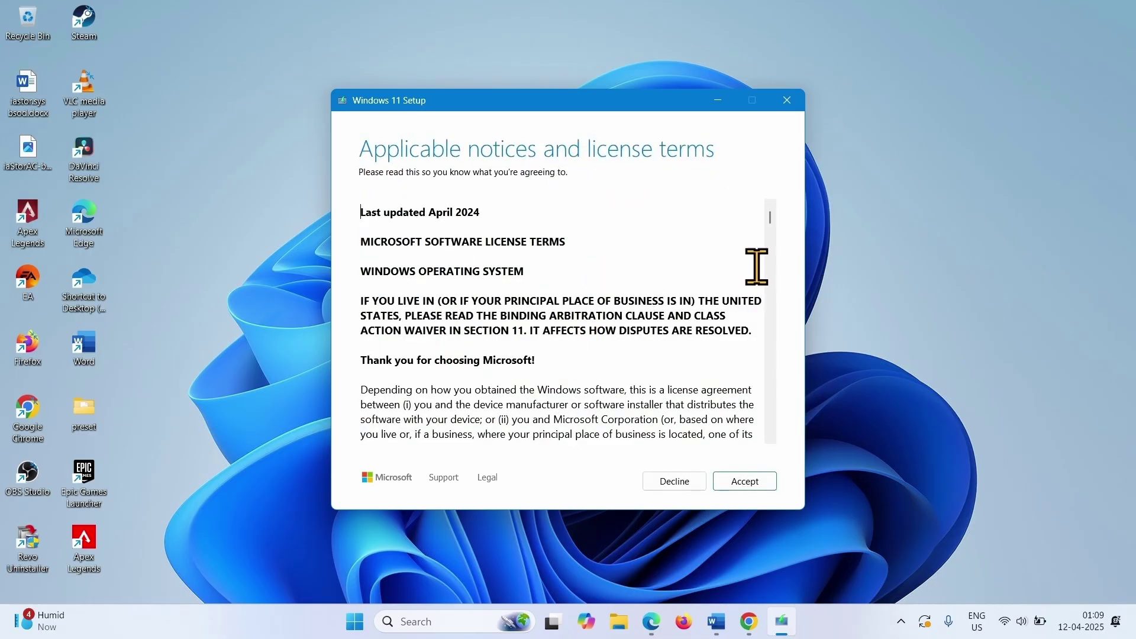
left_click(744, 486)
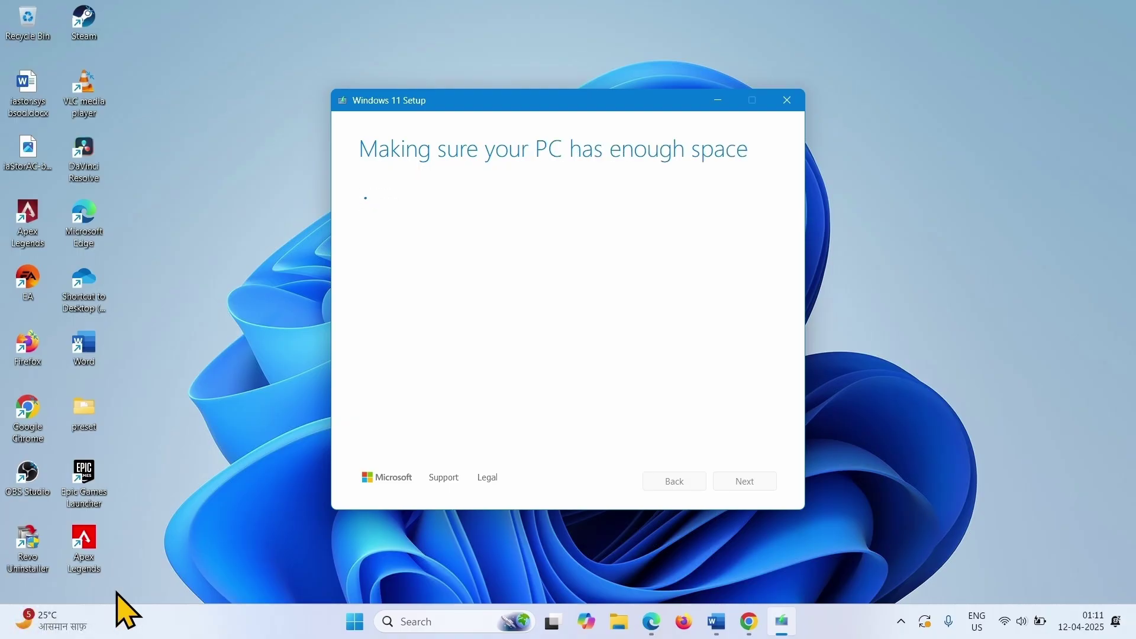
Step: Choose to keep personal files and apps and start the Windows 11 installation
left_click(402, 446)
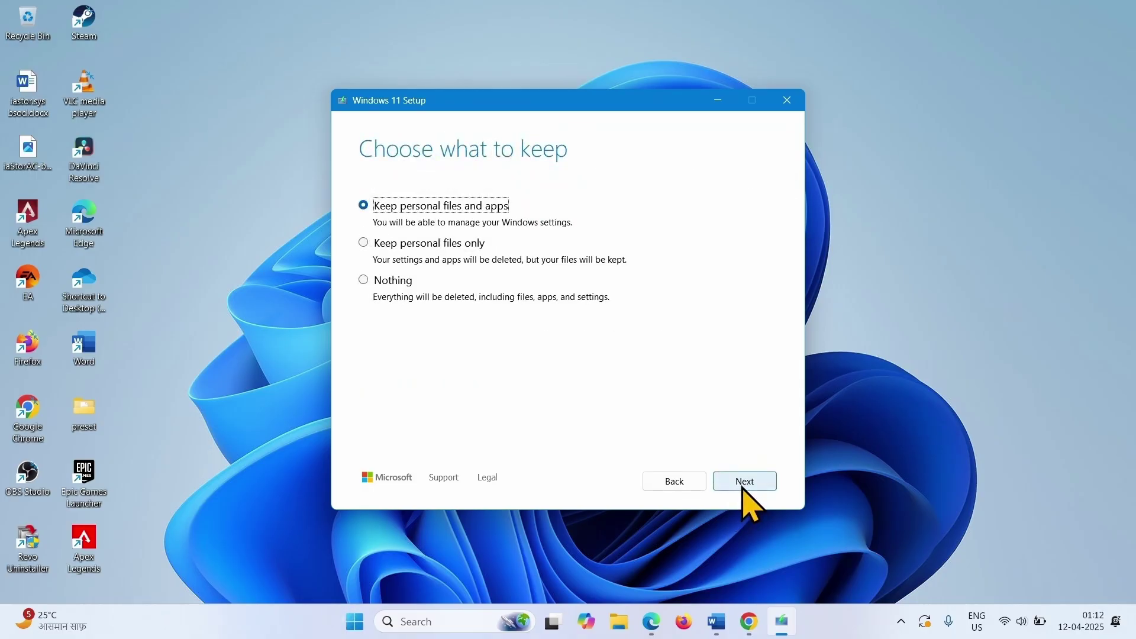
left_click(745, 483)
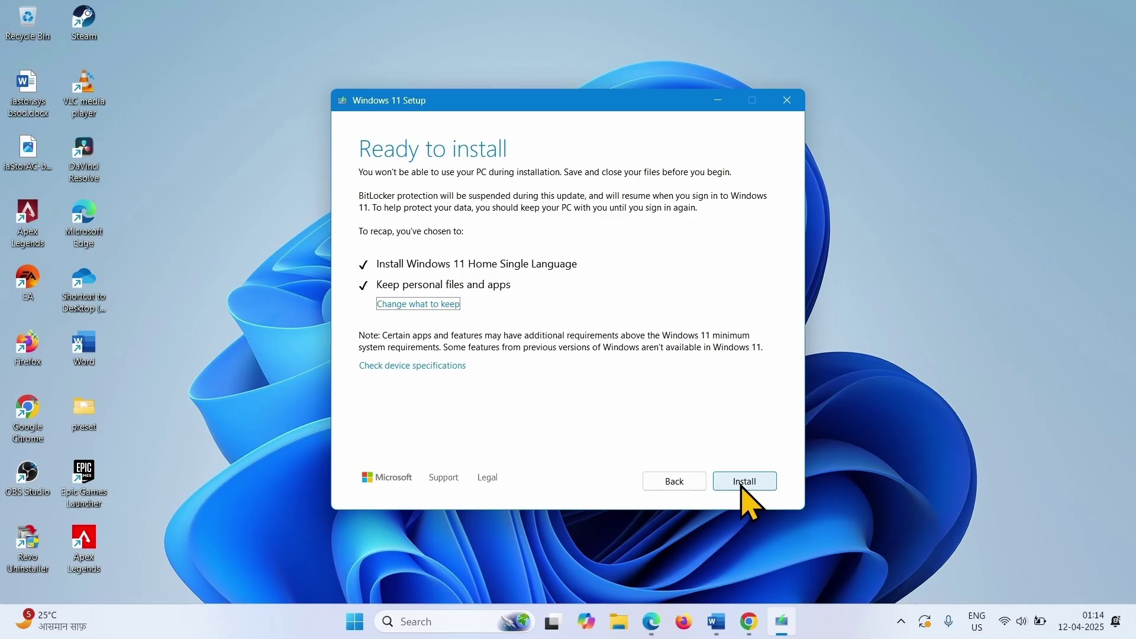
left_click(743, 485)
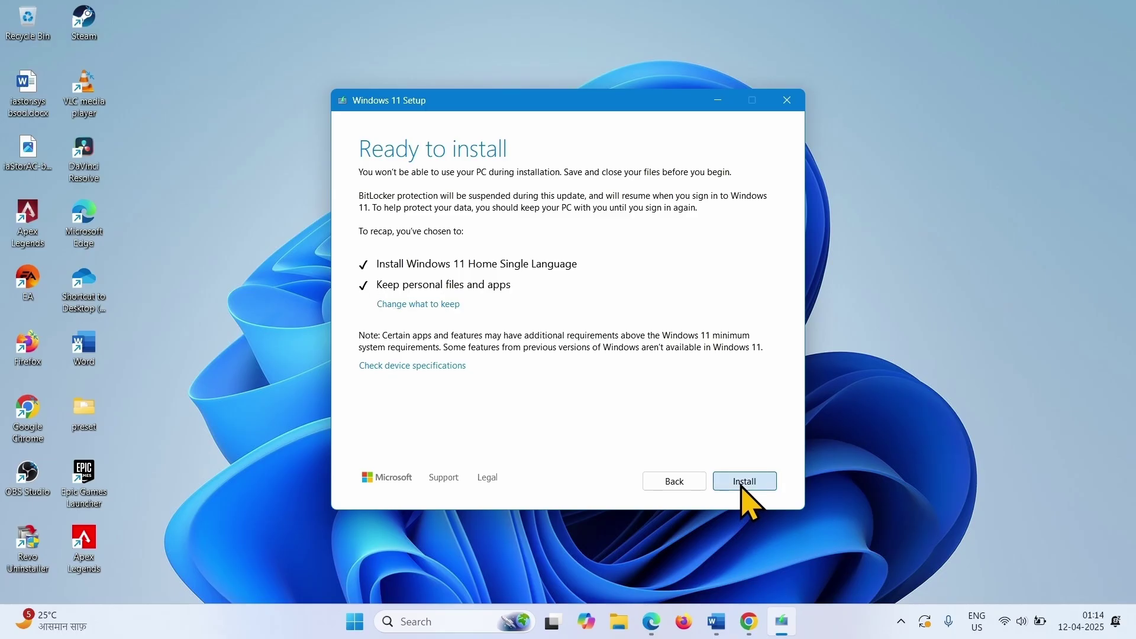